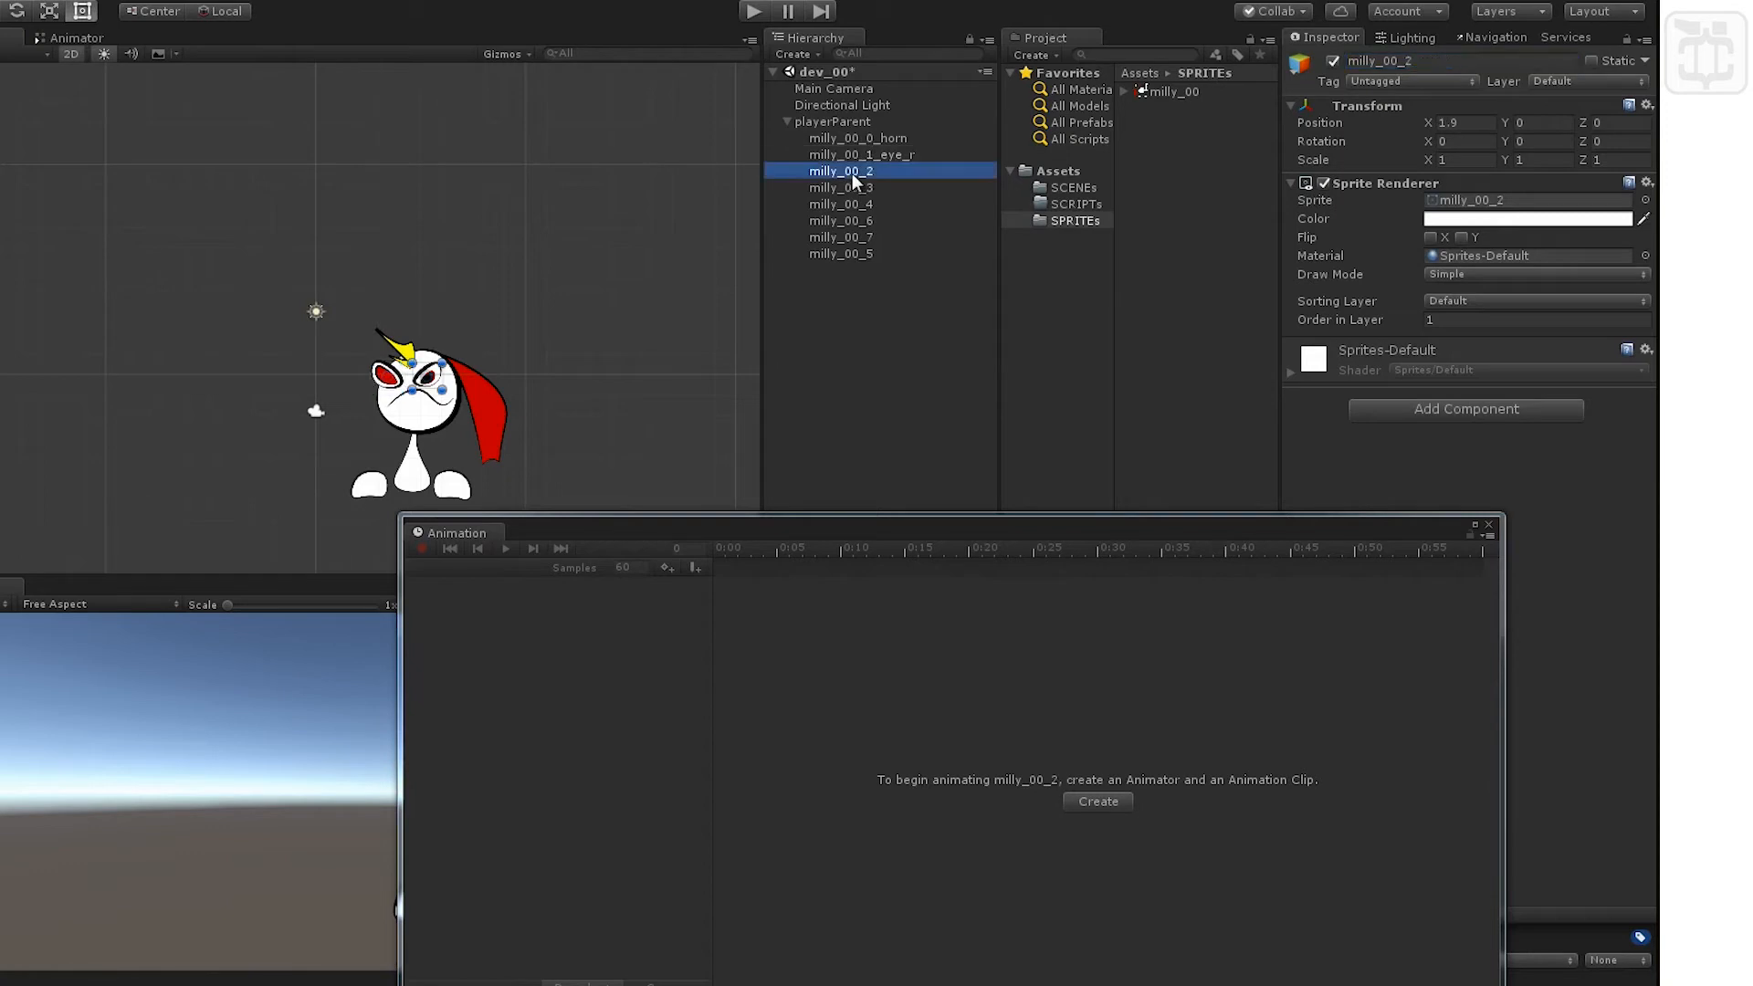
# Rename the milly_00_2 sprite object as milly_00_2_eye_left.
pyautogui.click(1446, 61)
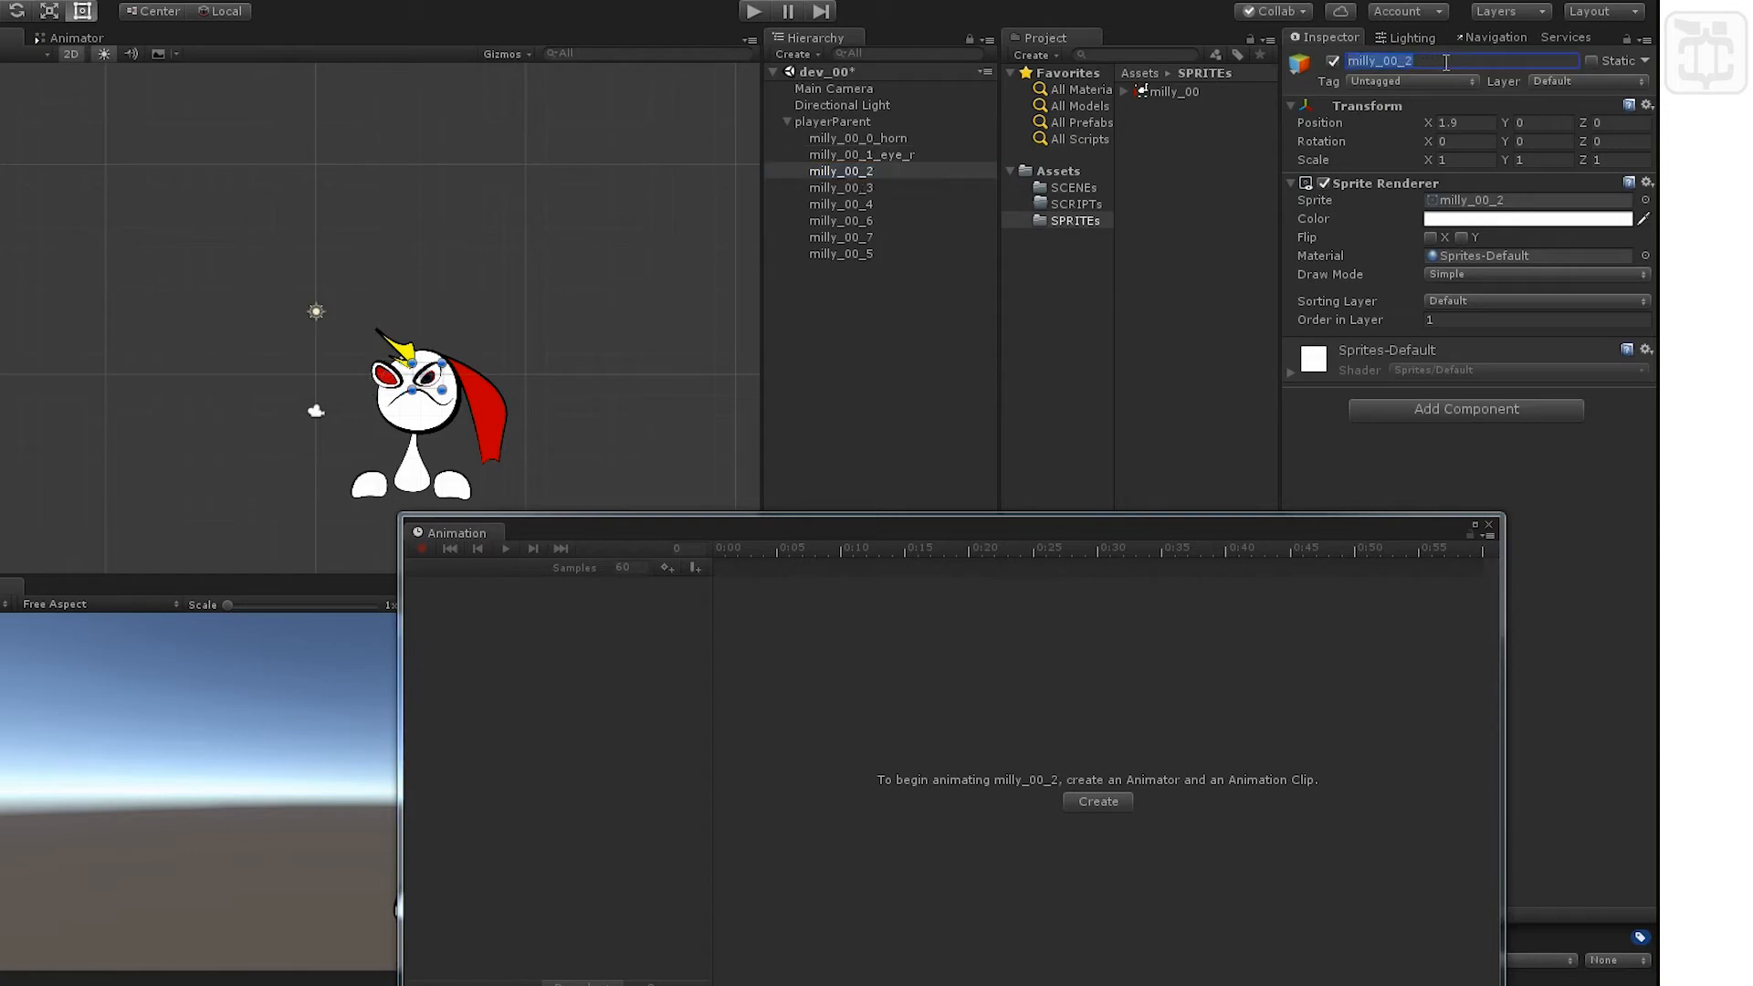
pyautogui.click(1446, 61)
pyautogui.write('_eye_left')
pyautogui.press('Return')
# Rename the milly_00_3 sprite object as milly_00_3_body.
pyautogui.click(858, 188)
pyautogui.click(1433, 66)
pyautogui.click(1436, 66)
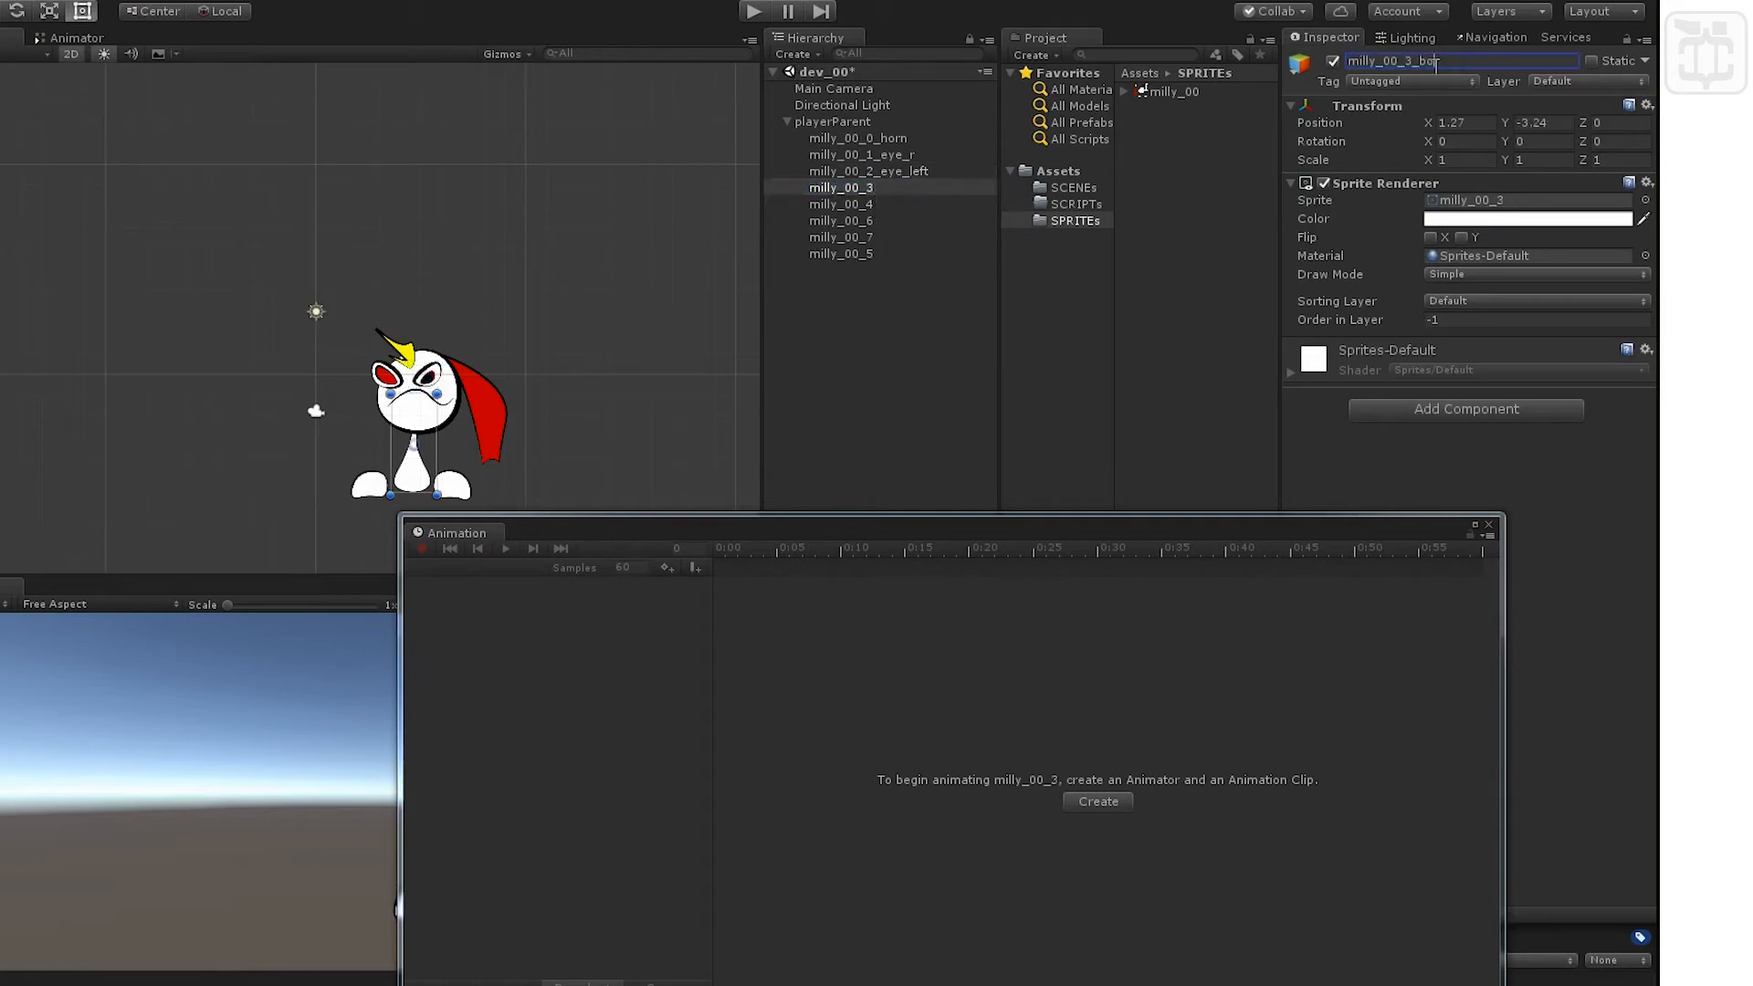
pyautogui.write('_body')
pyautogui.press('Return')
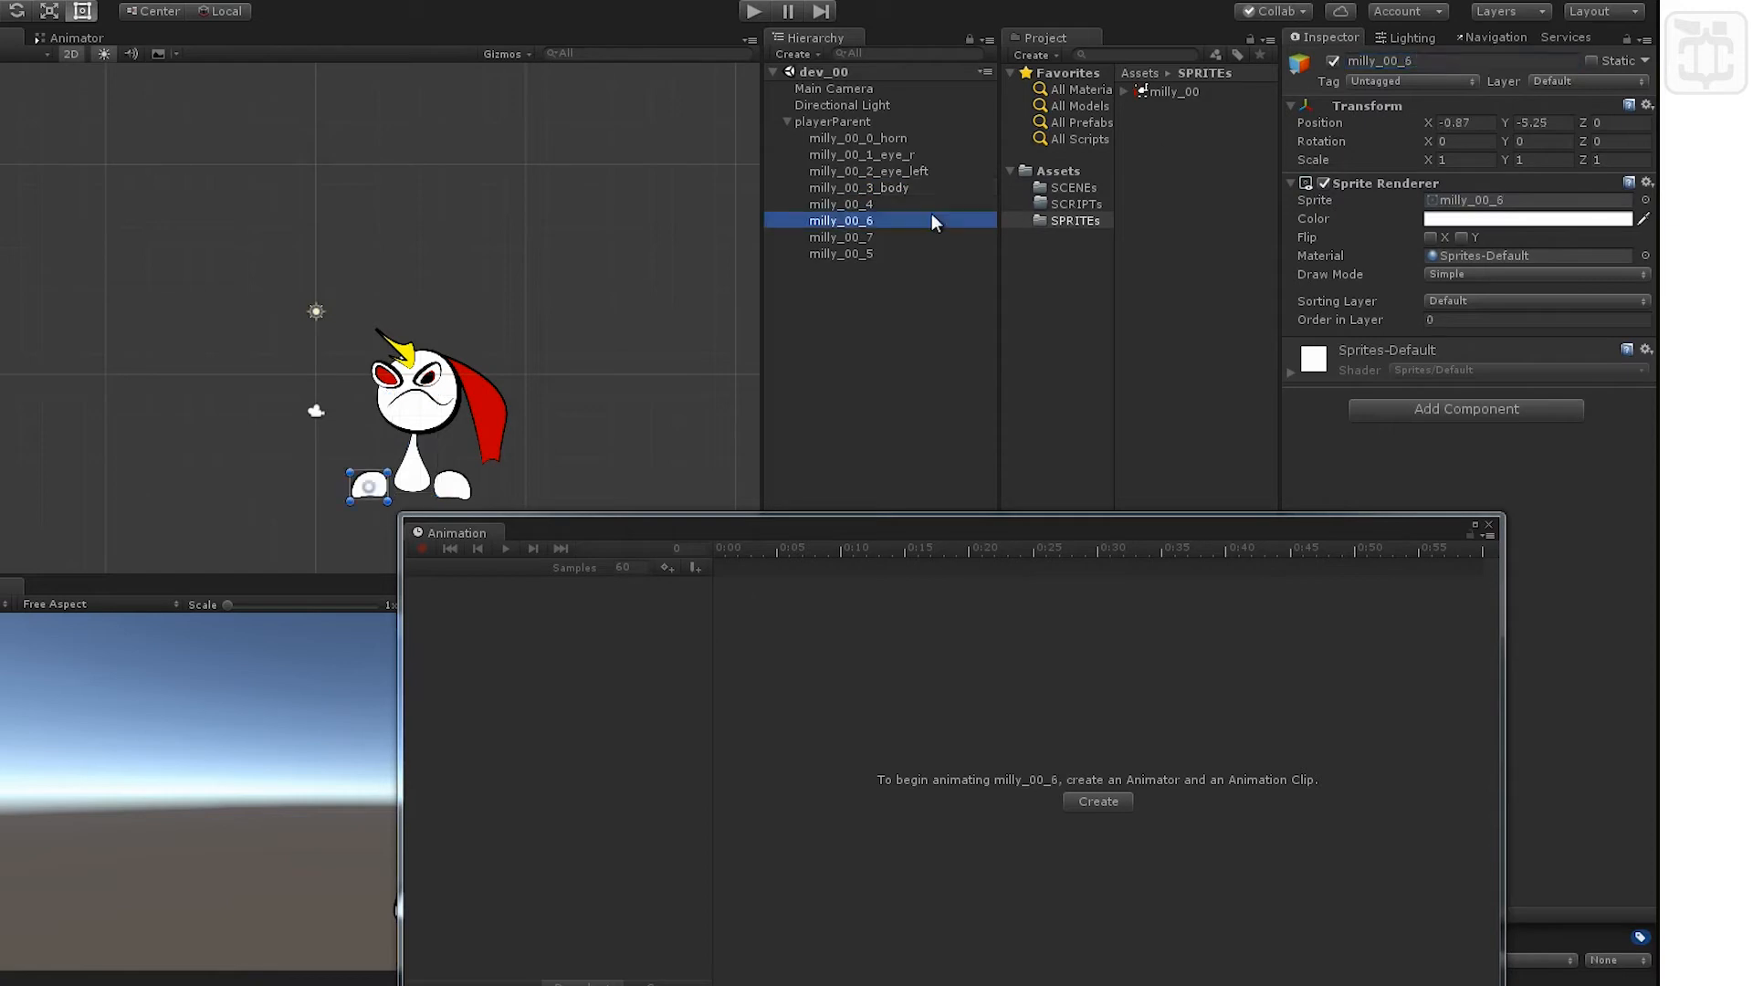
# Rename the milly_00_4 sprite object, the red hair piece, as milly_00_4_red.
pyautogui.click(902, 203)
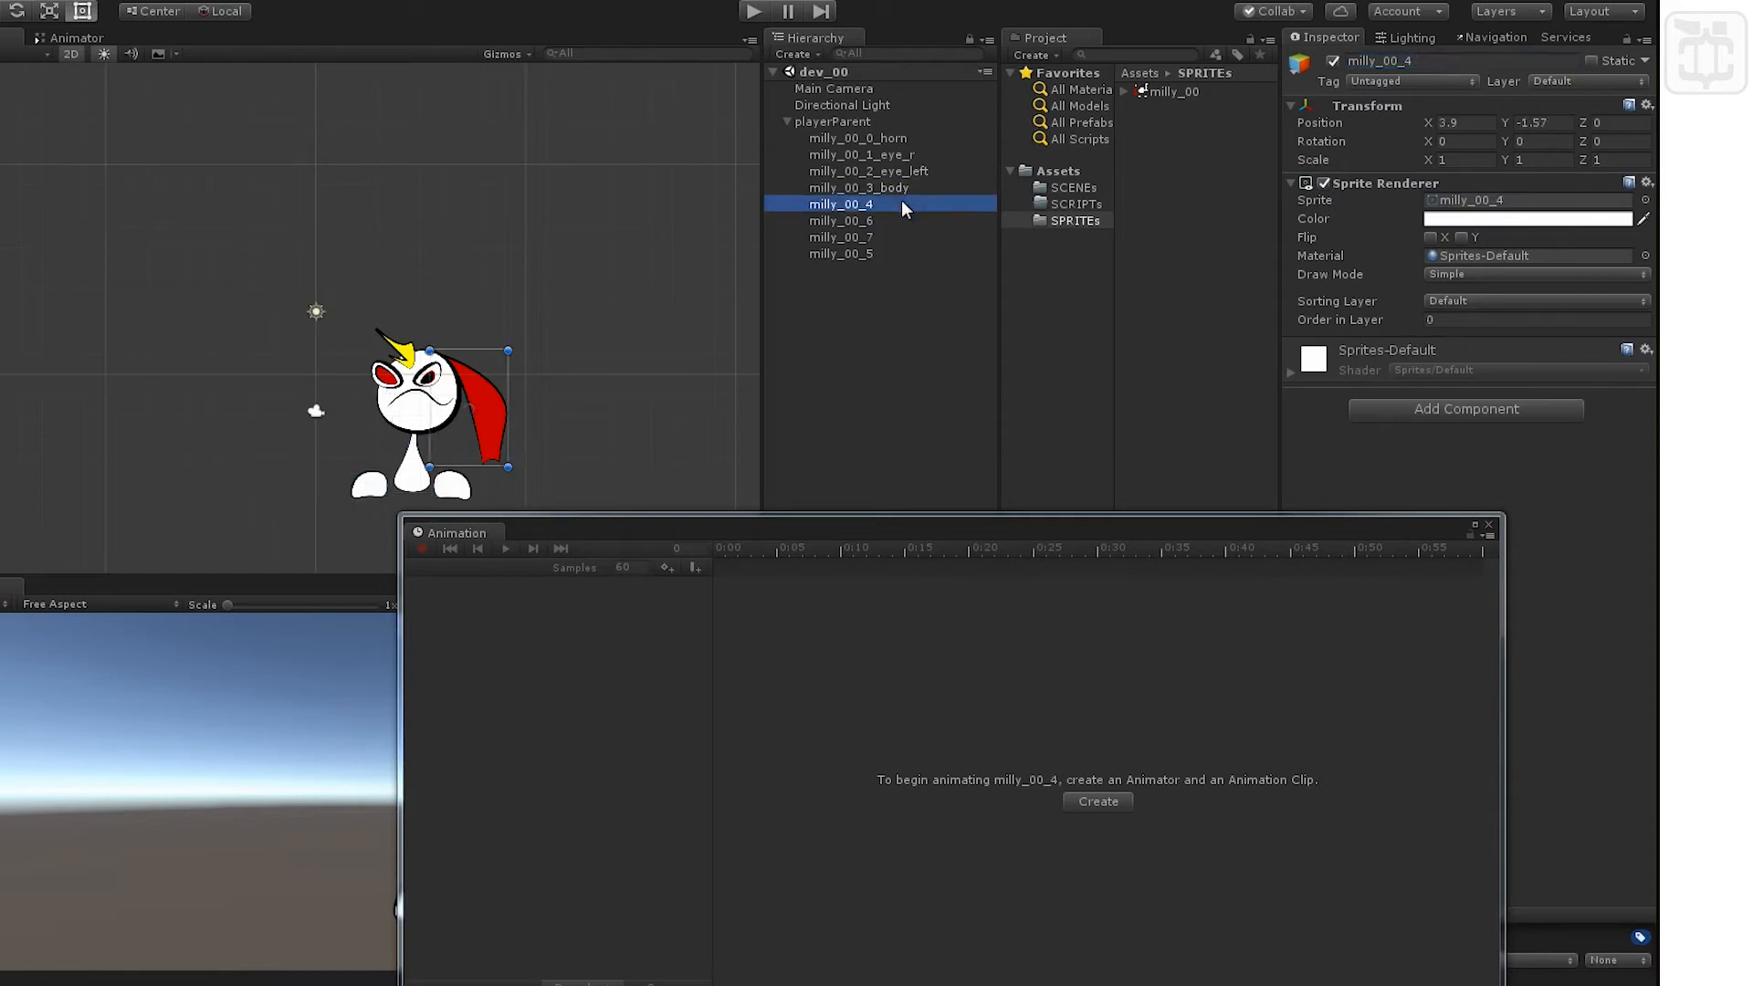
pyautogui.click(1450, 60)
pyautogui.click(1451, 59)
pyautogui.write('_red')
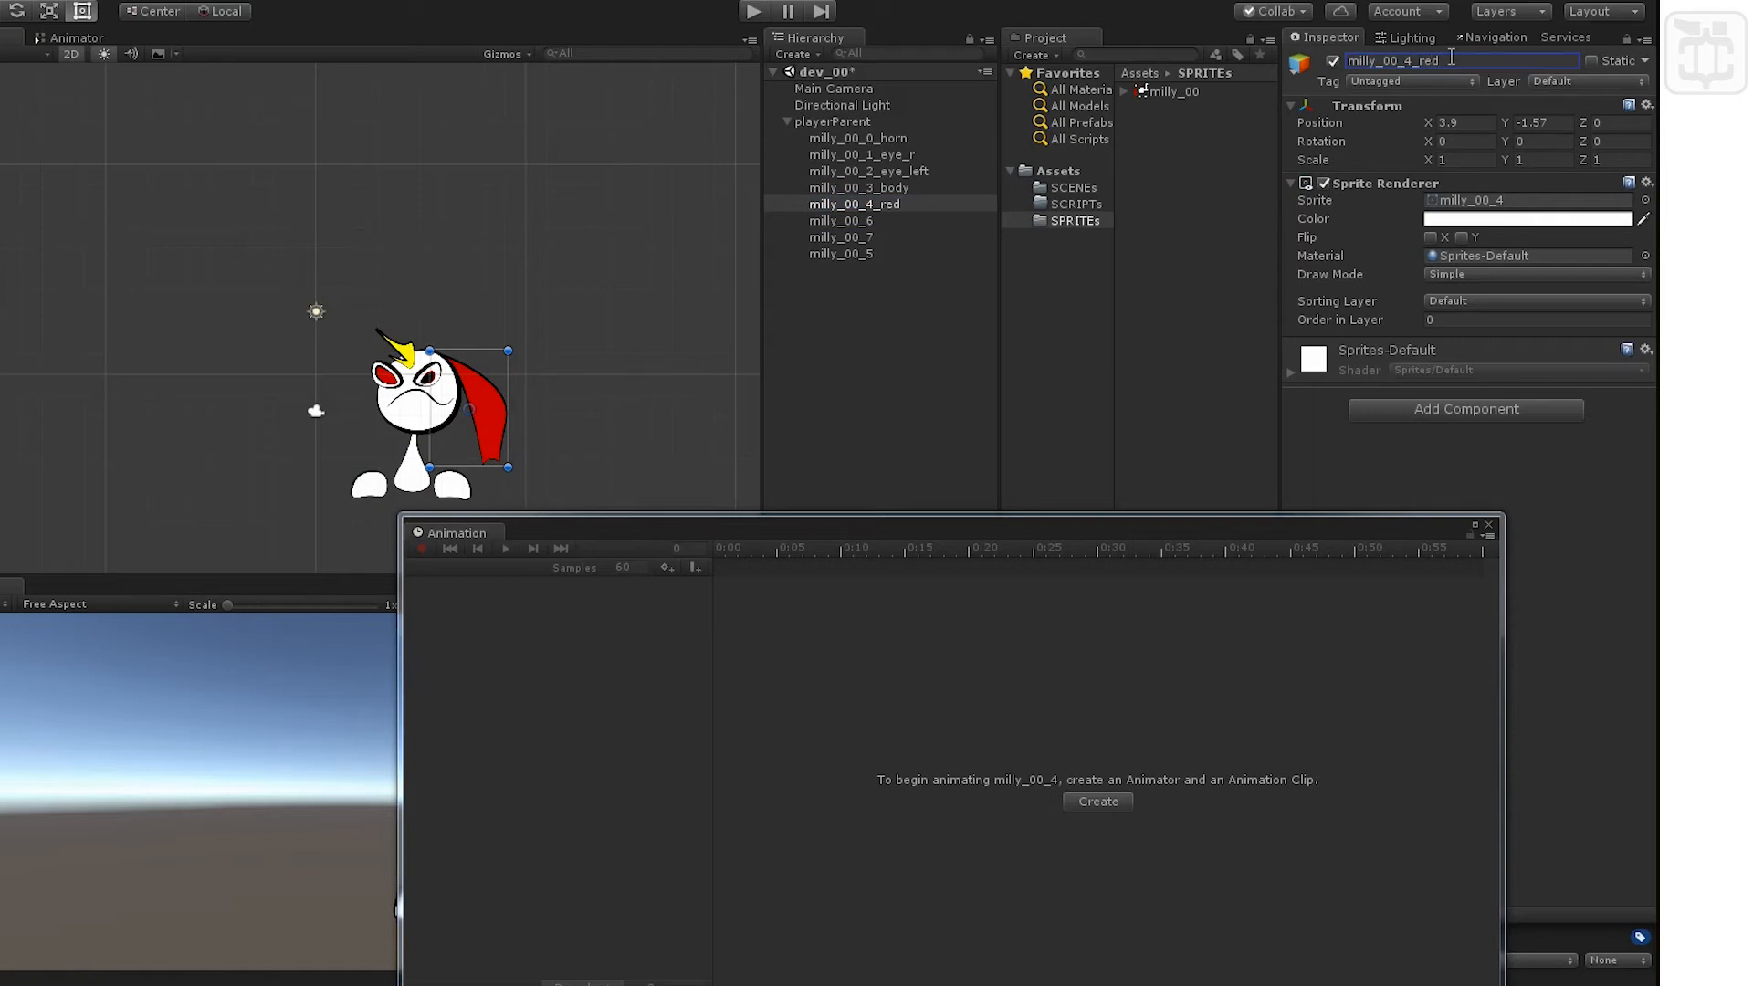
# Rename the milly_00_6 sprite object as milly_00_6_foot_r.
pyautogui.click(858, 226)
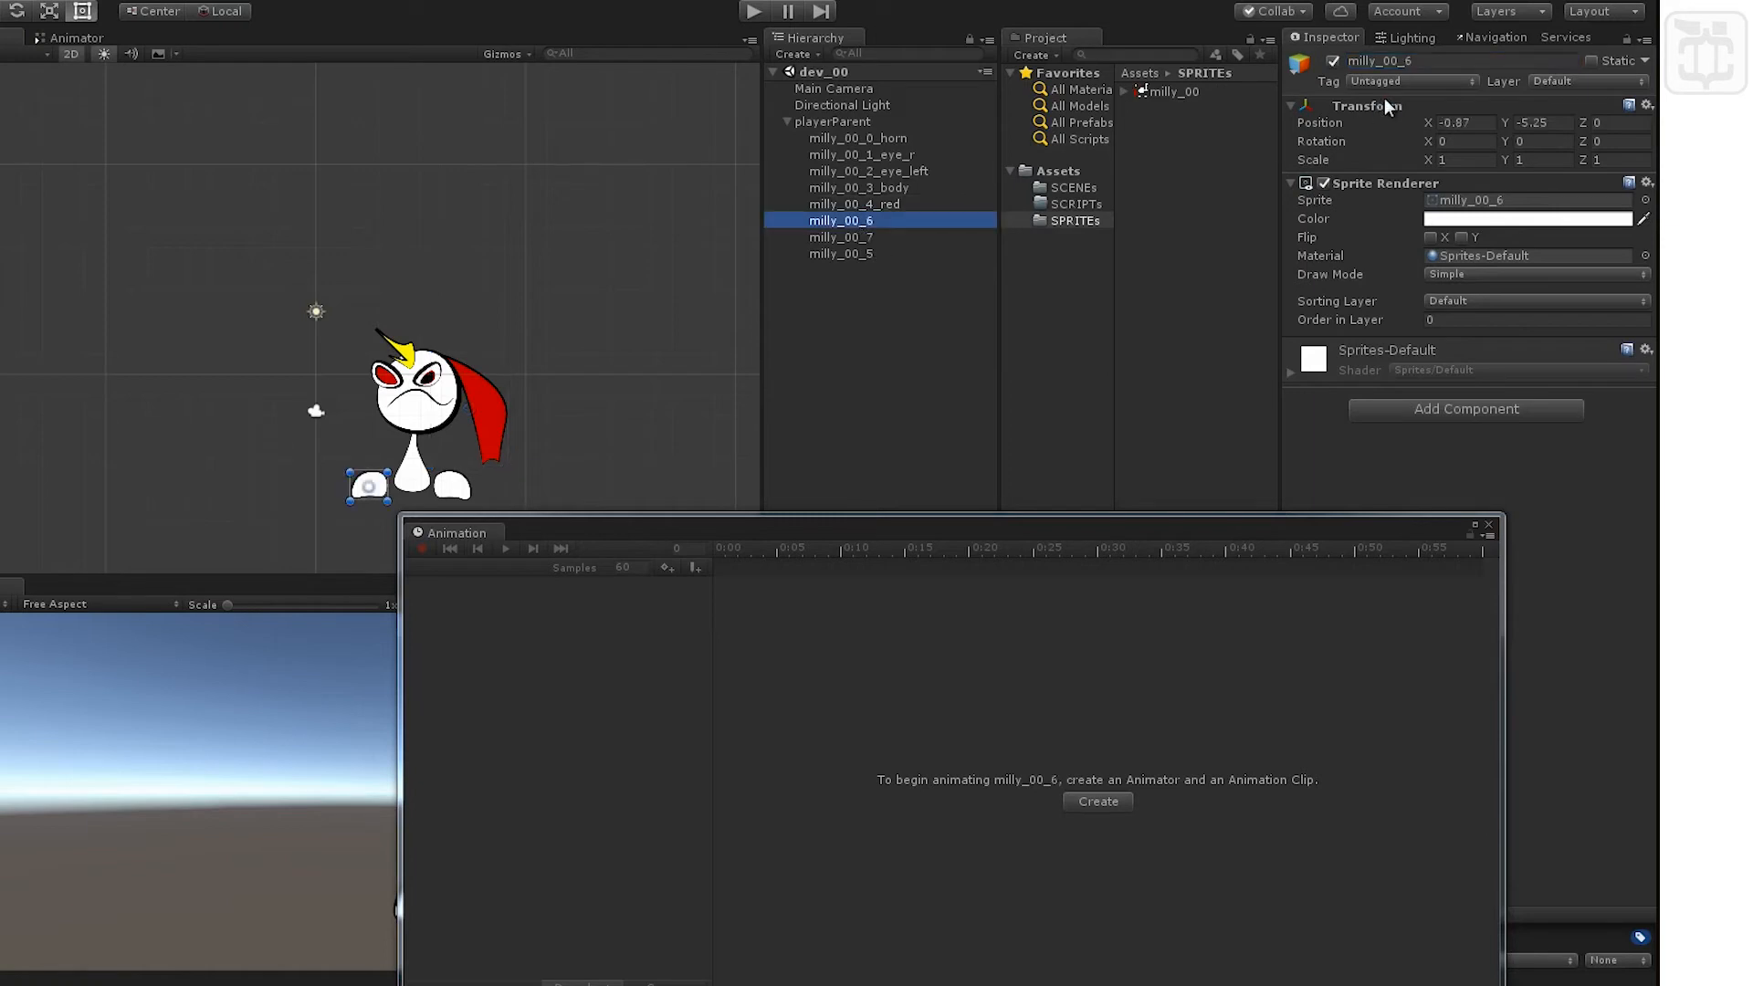
pyautogui.click(1426, 63)
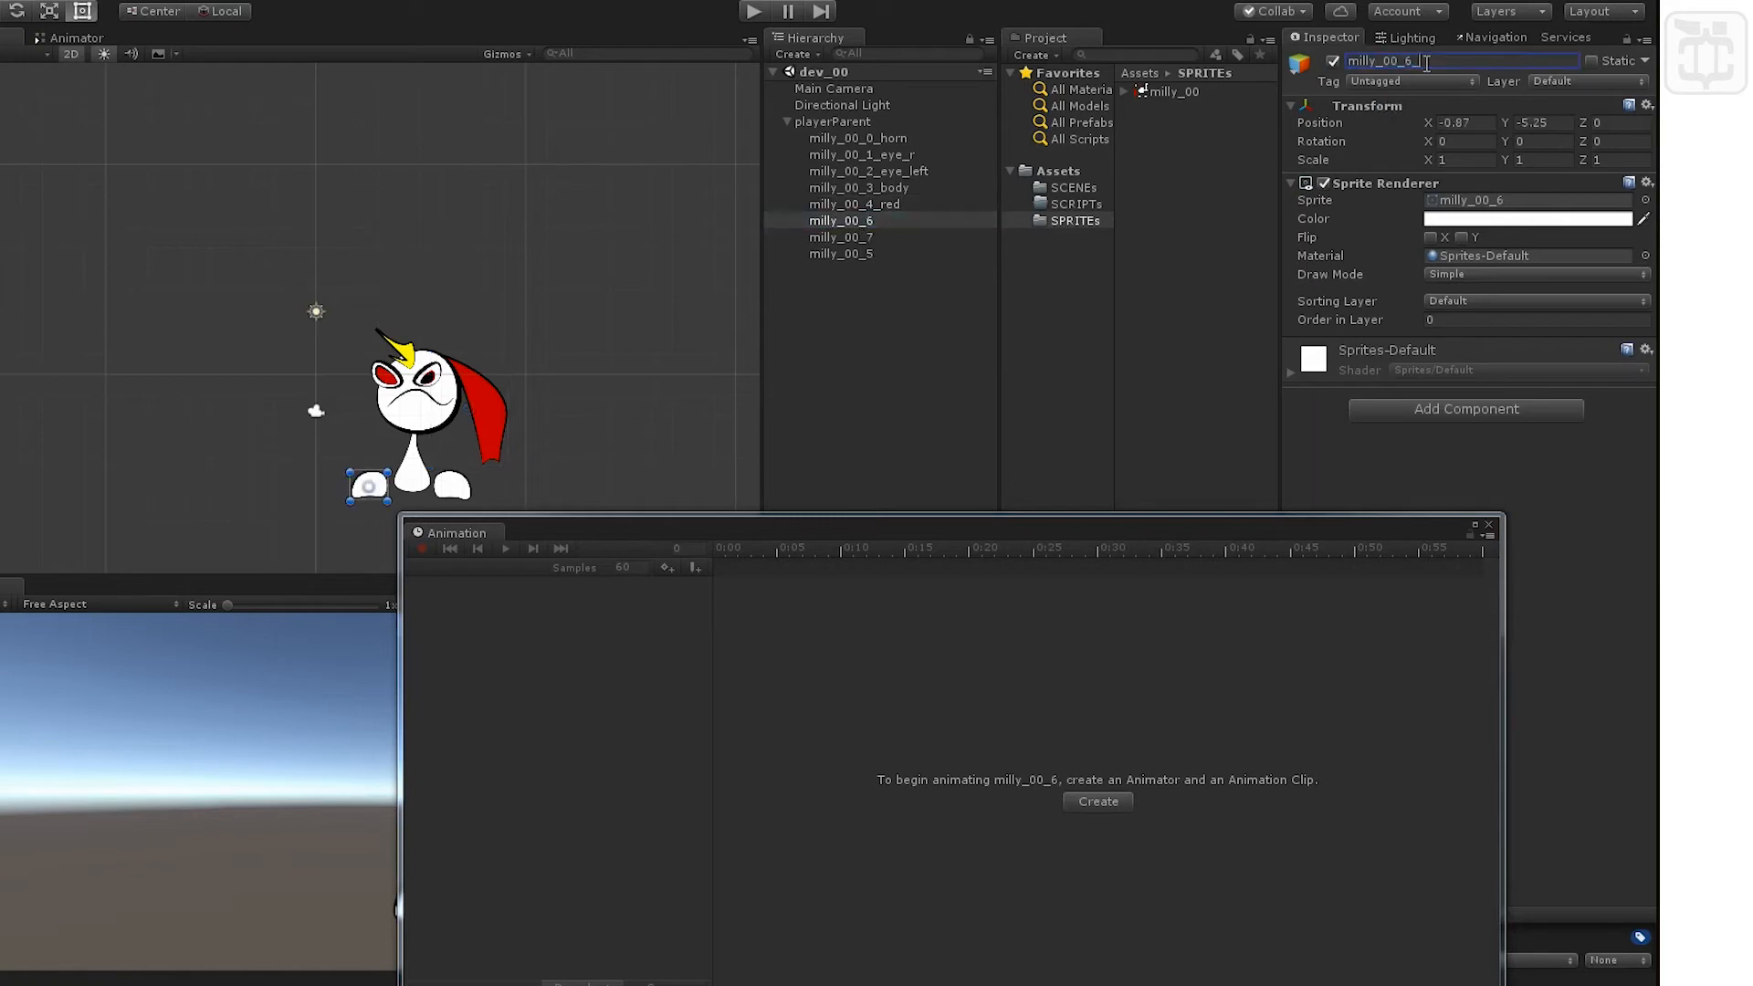
pyautogui.press('Return')
# Rename the milly_00_7 sprite object as milly_00_7_foot_l.
pyautogui.click(835, 237)
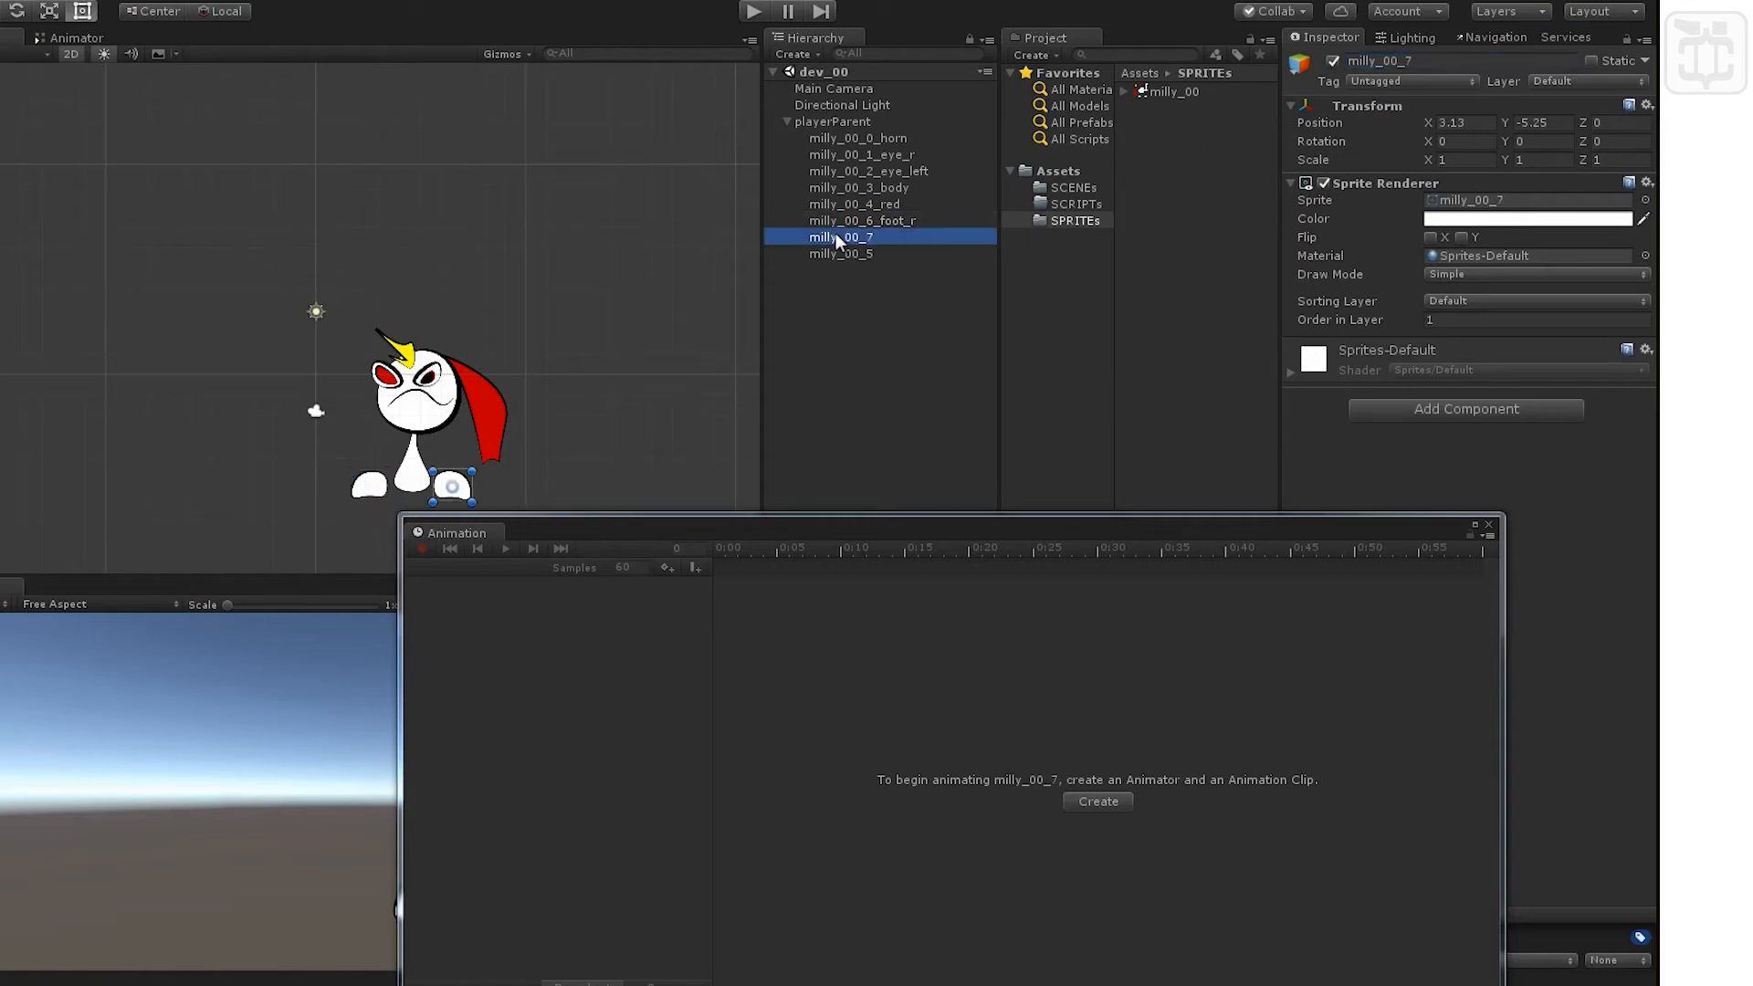
pyautogui.click(1494, 57)
pyautogui.write('_foot_l')
pyautogui.press('Return')
# Rename the milly_00_5 sprite object as milly_00_5_head.
pyautogui.click(837, 255)
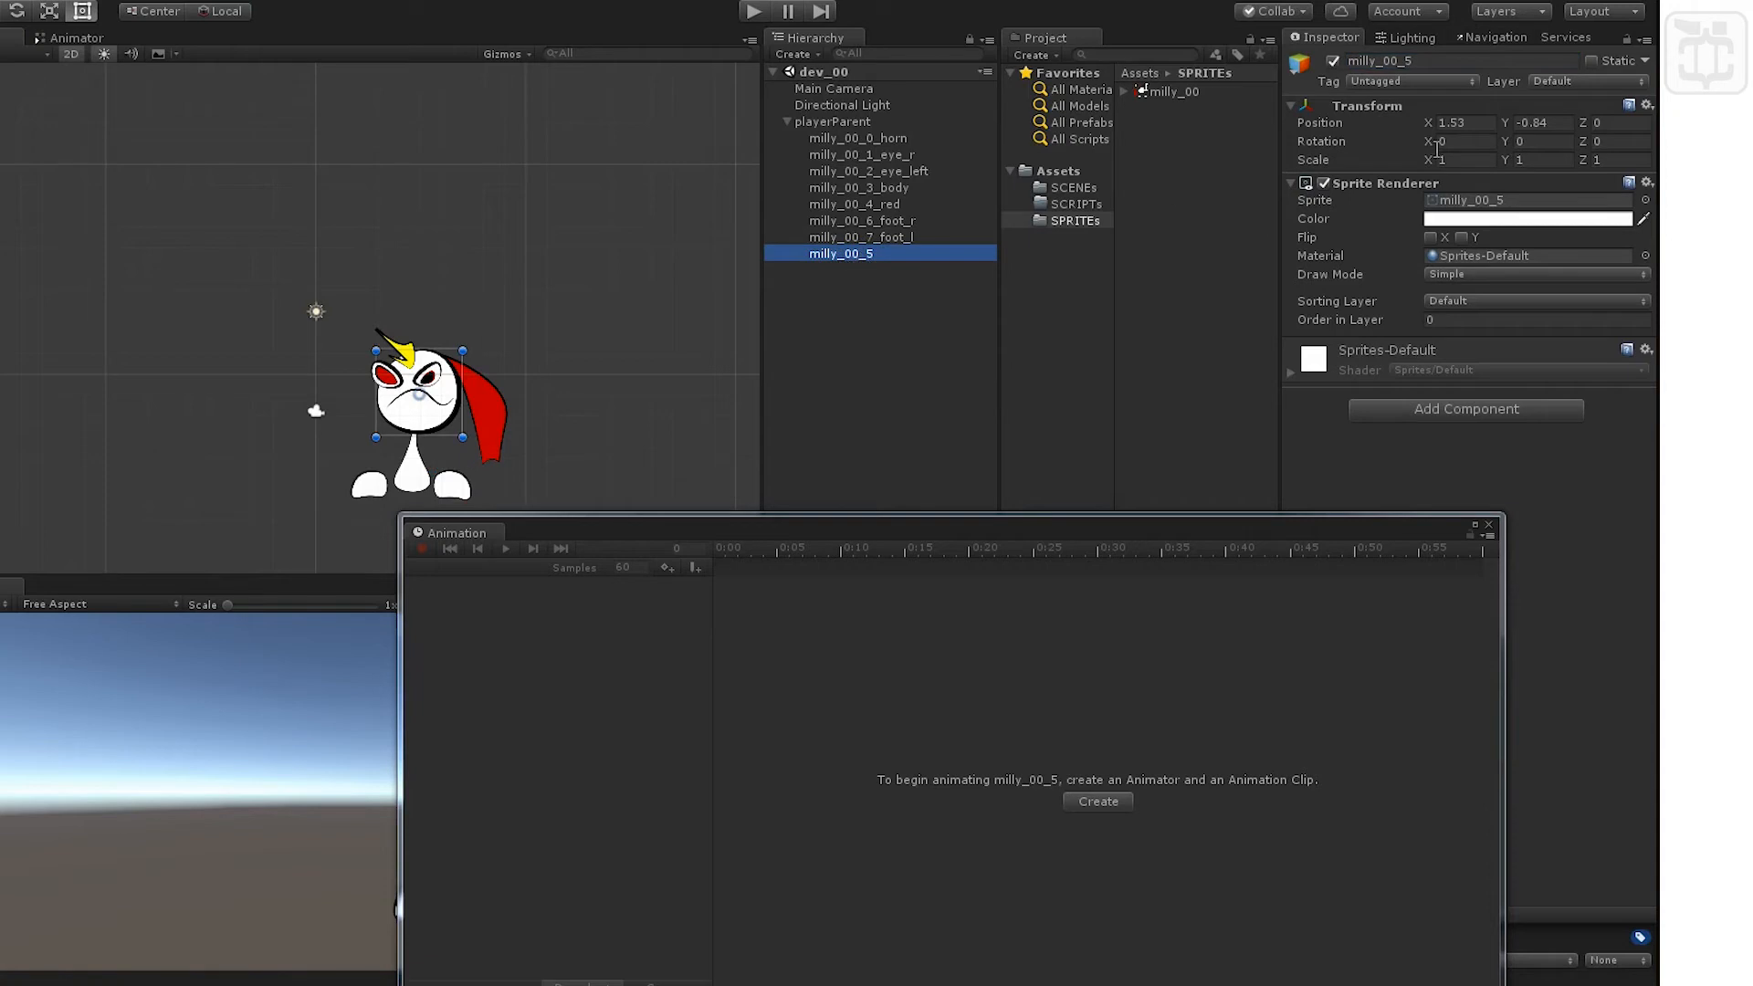
pyautogui.click(1559, 122)
pyautogui.moveTo(1505, 123)
pyautogui.mouseDown()
pyautogui.moveTo(1605, 129)
pyautogui.moveTo(1436, 146)
pyautogui.moveTo(1476, 106)
pyautogui.mouseUp()
pyautogui.click(1497, 61)
pyautogui.click(1497, 62)
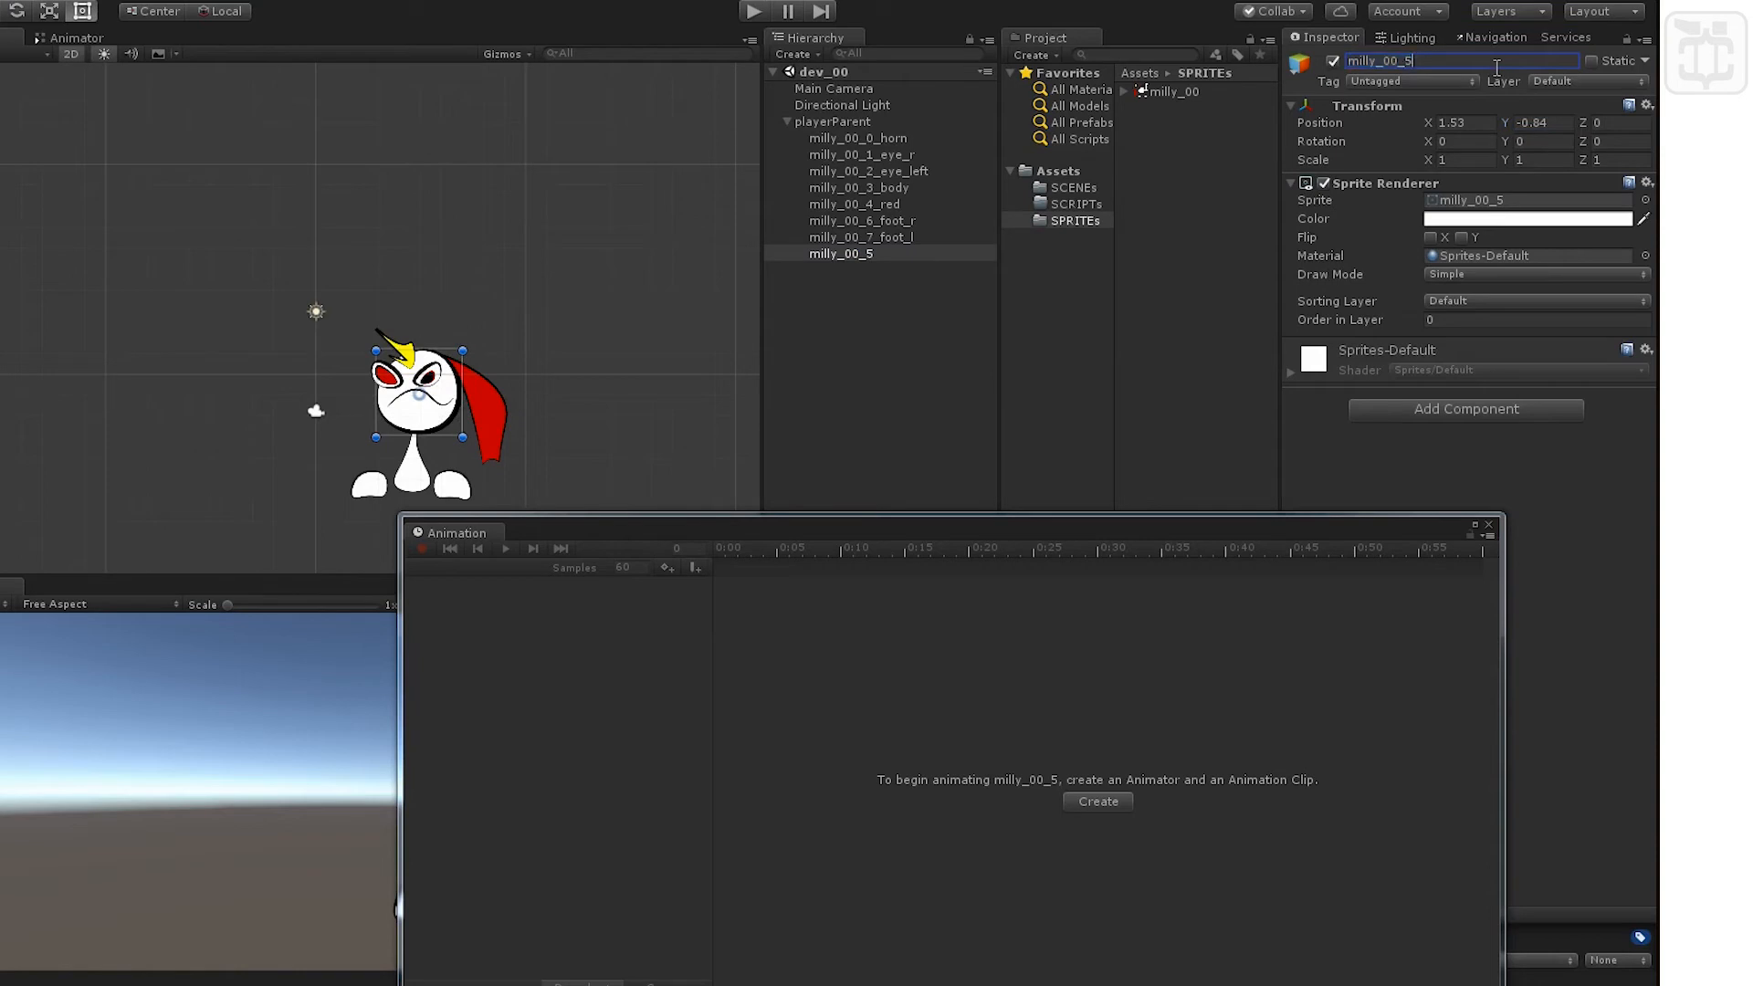
pyautogui.write('_head')
pyautogui.press('Return')
# Check the part names by toggling the horn, eyes, body and red piece off and on and selecting the feet and head.
pyautogui.click(910, 139)
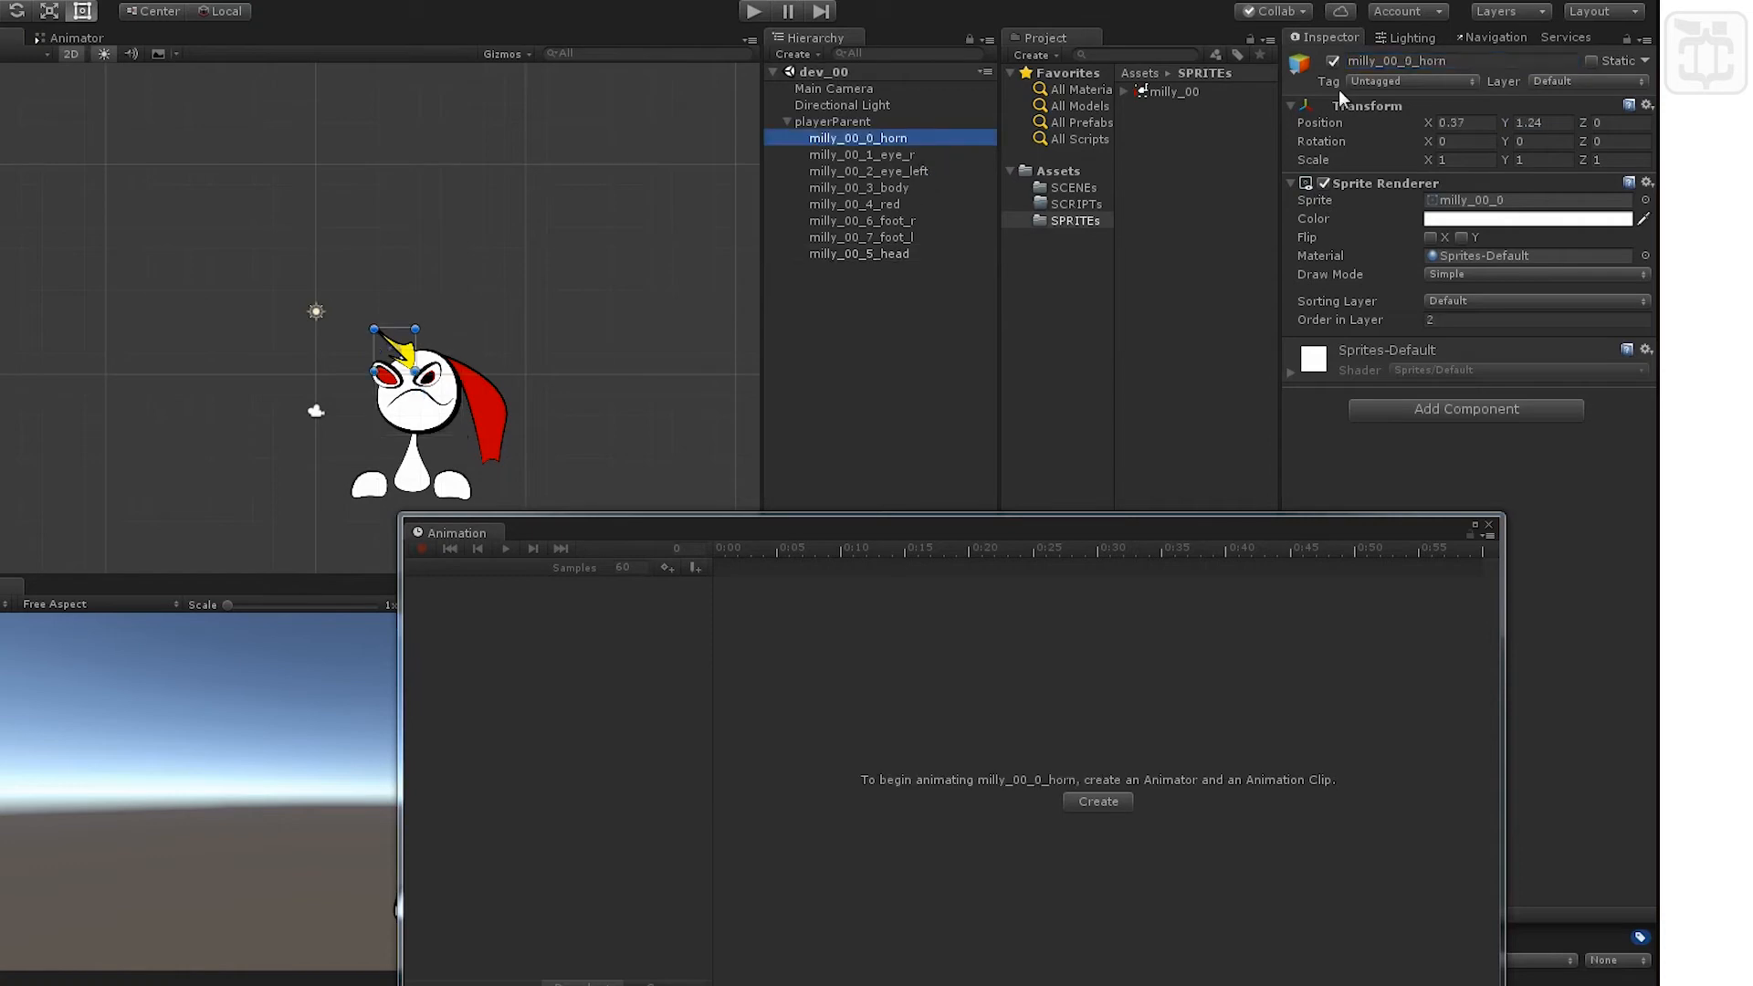
pyautogui.click(1335, 62)
pyautogui.click(1335, 61)
pyautogui.click(934, 153)
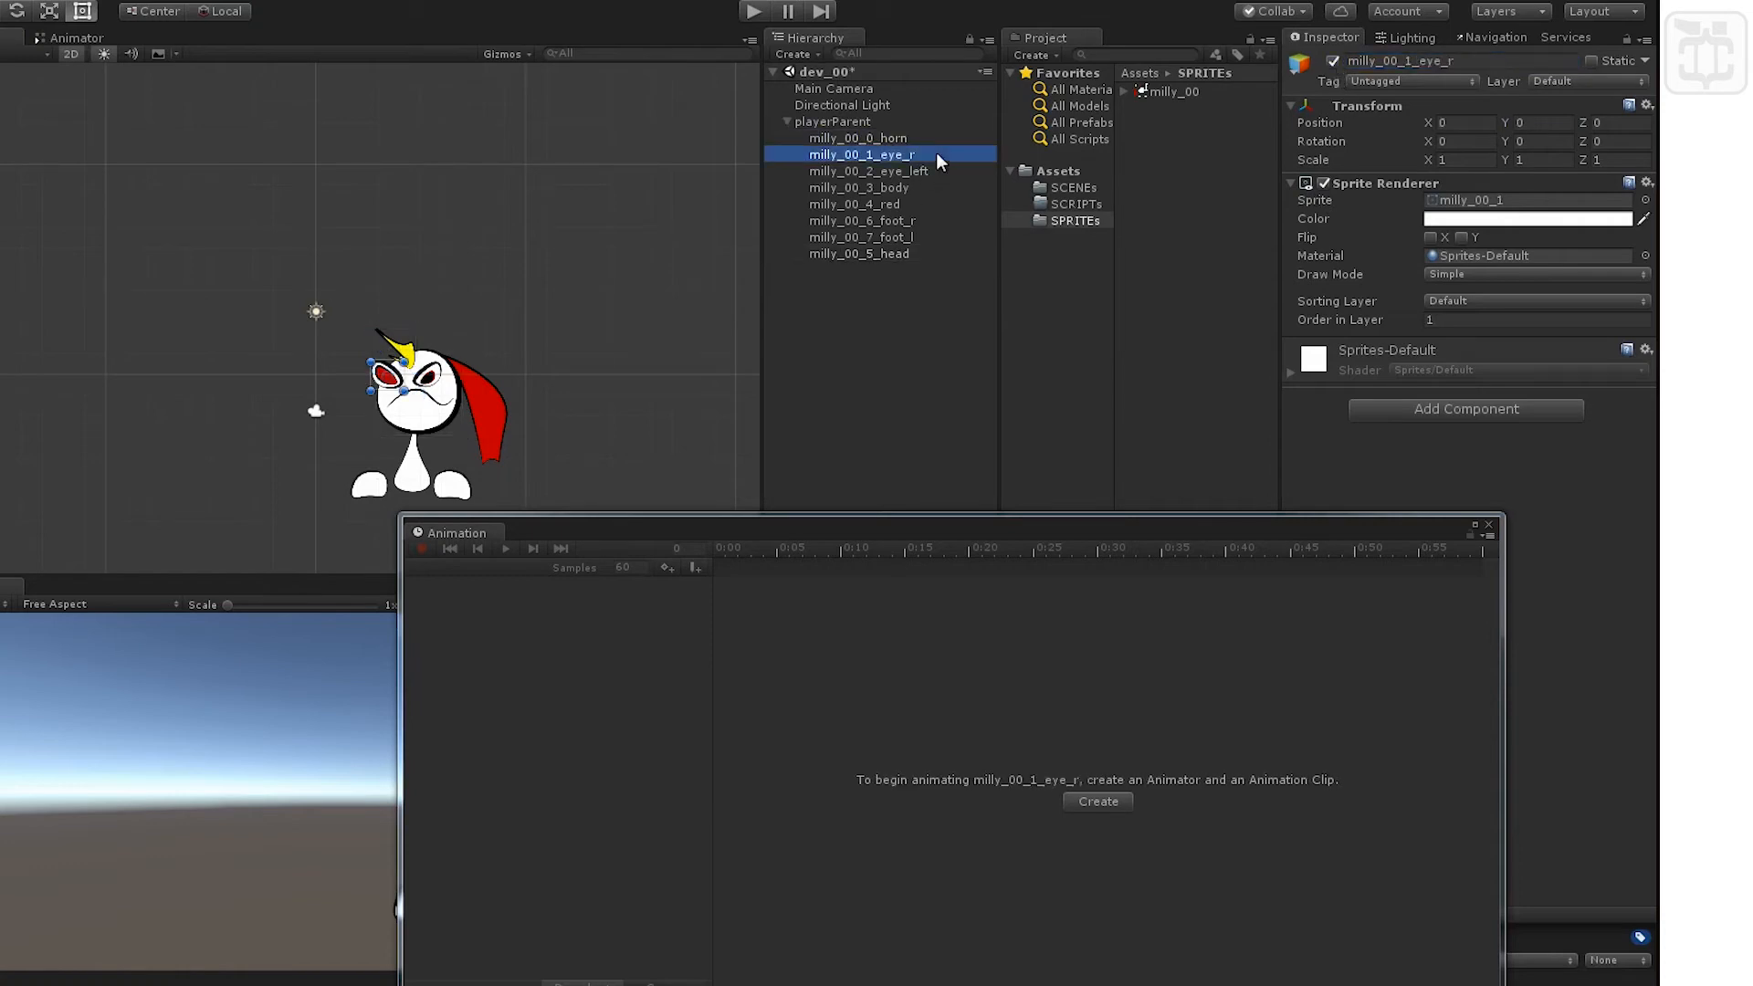
pyautogui.click(1333, 62)
pyautogui.click(1333, 62)
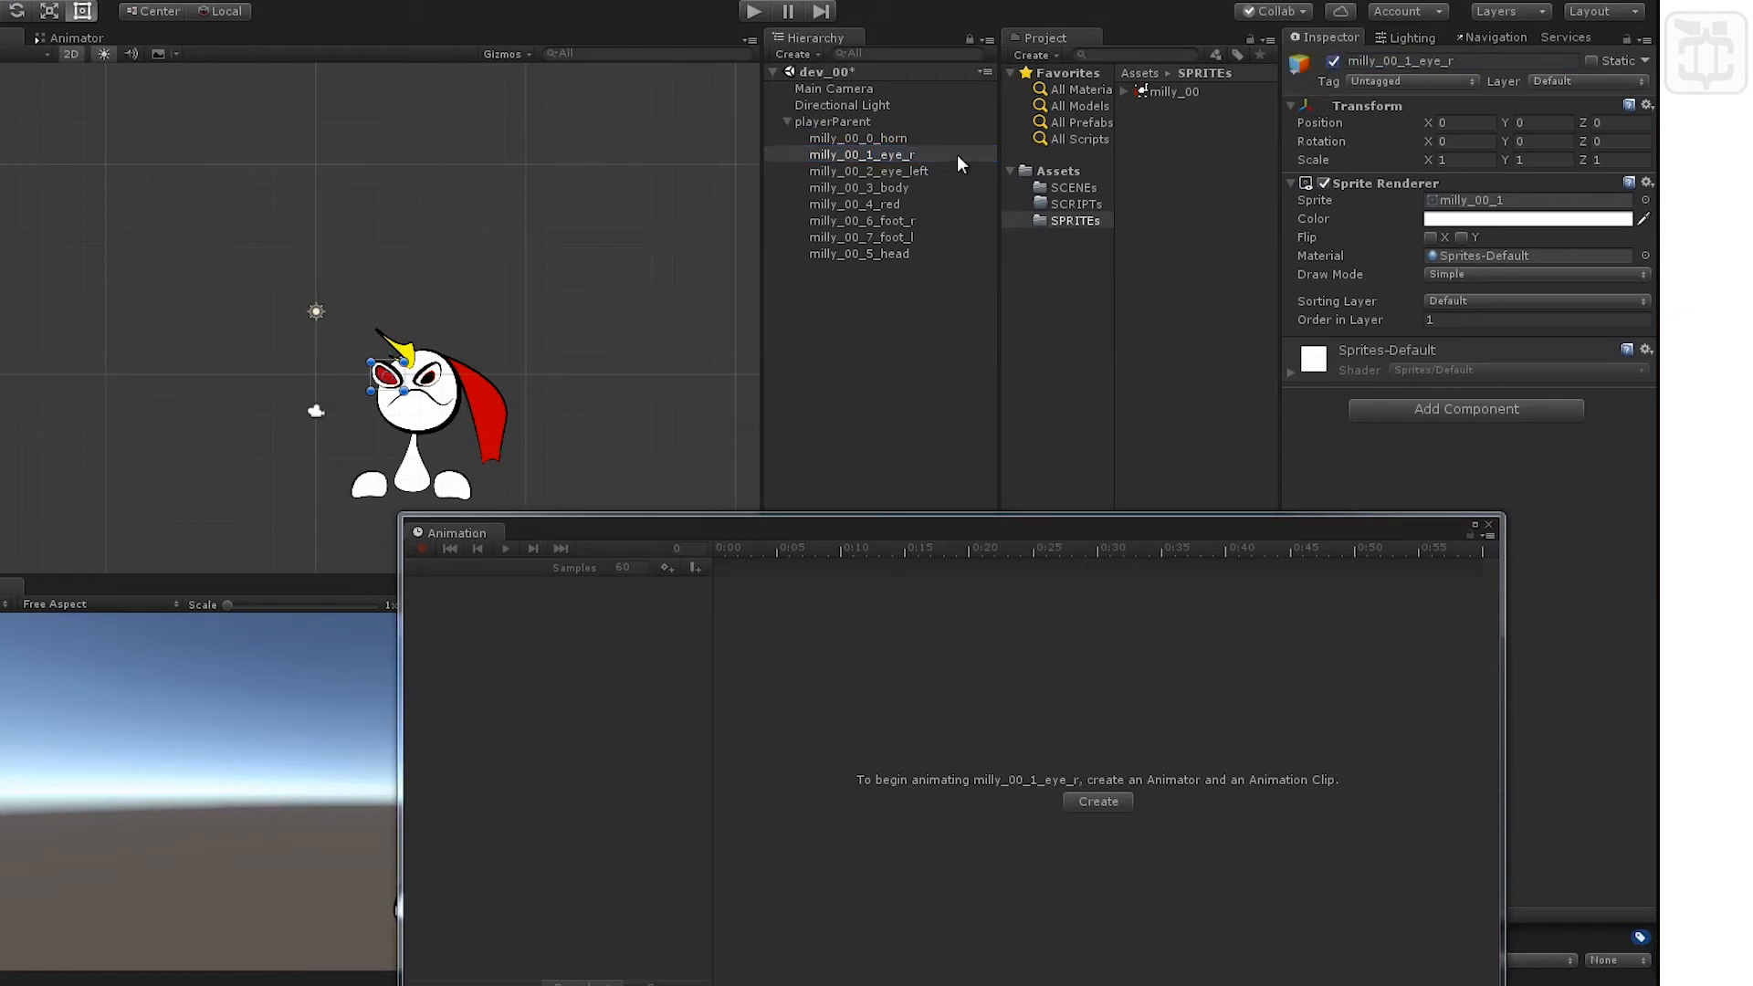
pyautogui.click(941, 170)
pyautogui.click(1333, 61)
pyautogui.click(1333, 61)
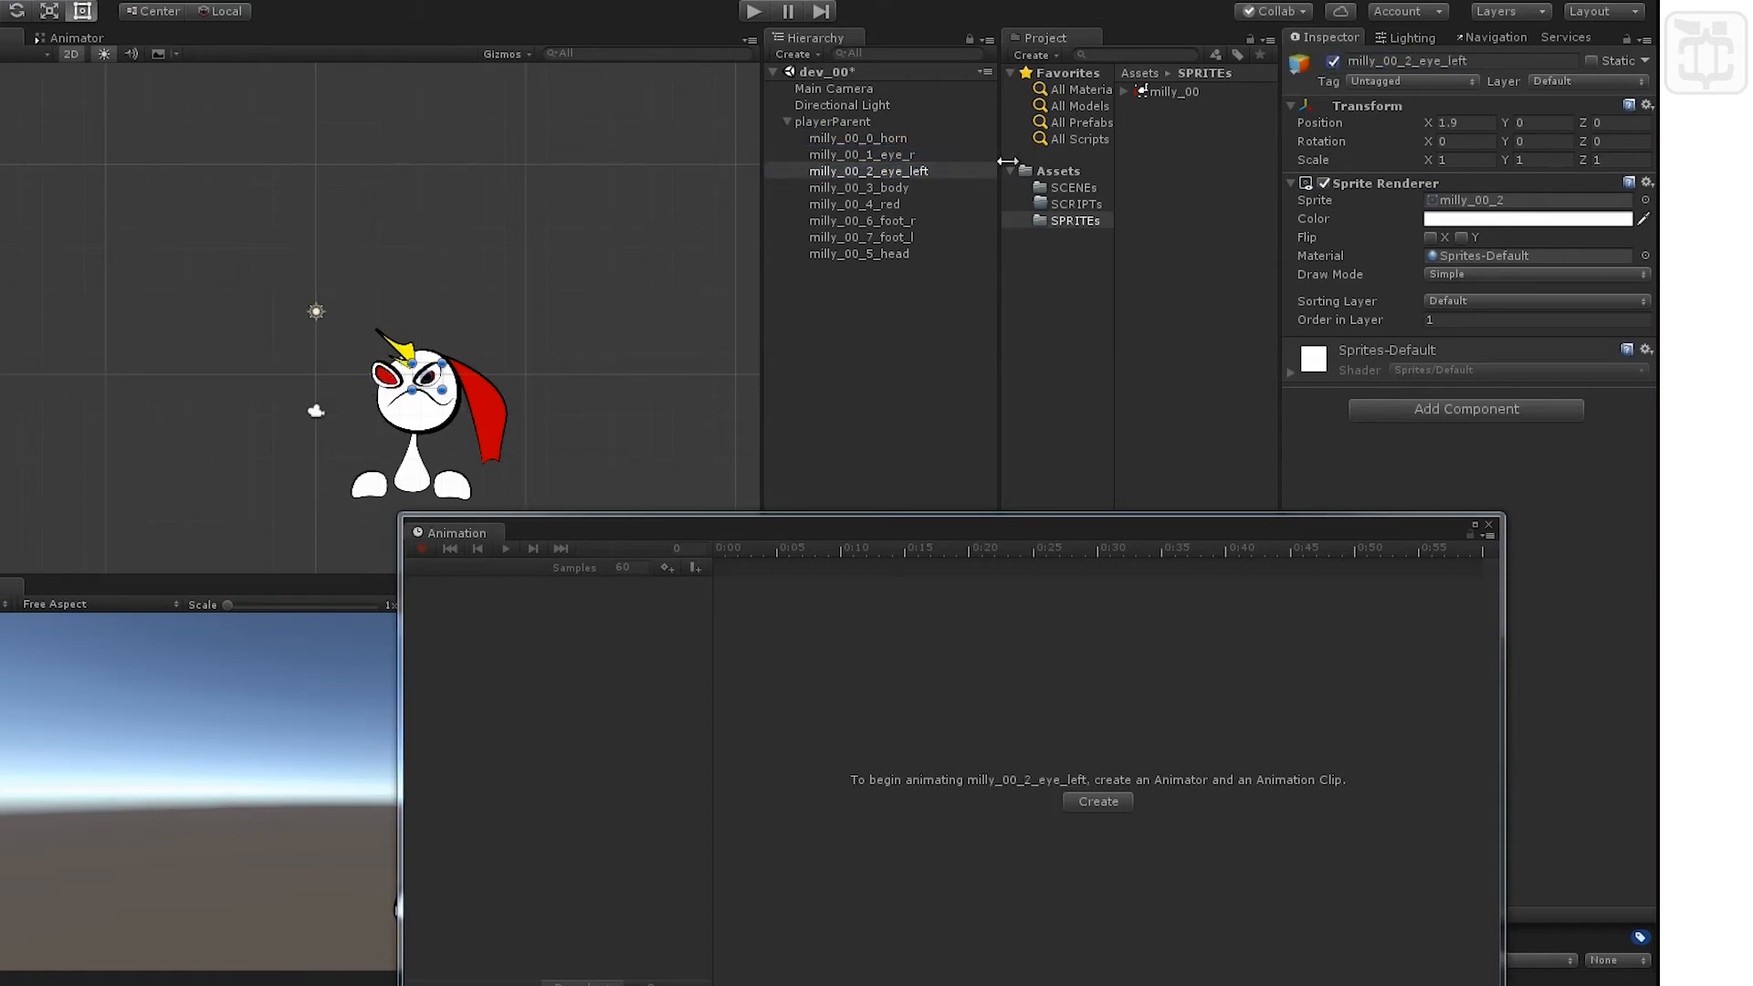
pyautogui.click(934, 187)
pyautogui.click(1333, 61)
pyautogui.click(1333, 61)
pyautogui.click(928, 200)
pyautogui.click(1334, 61)
pyautogui.click(1333, 61)
pyautogui.click(902, 221)
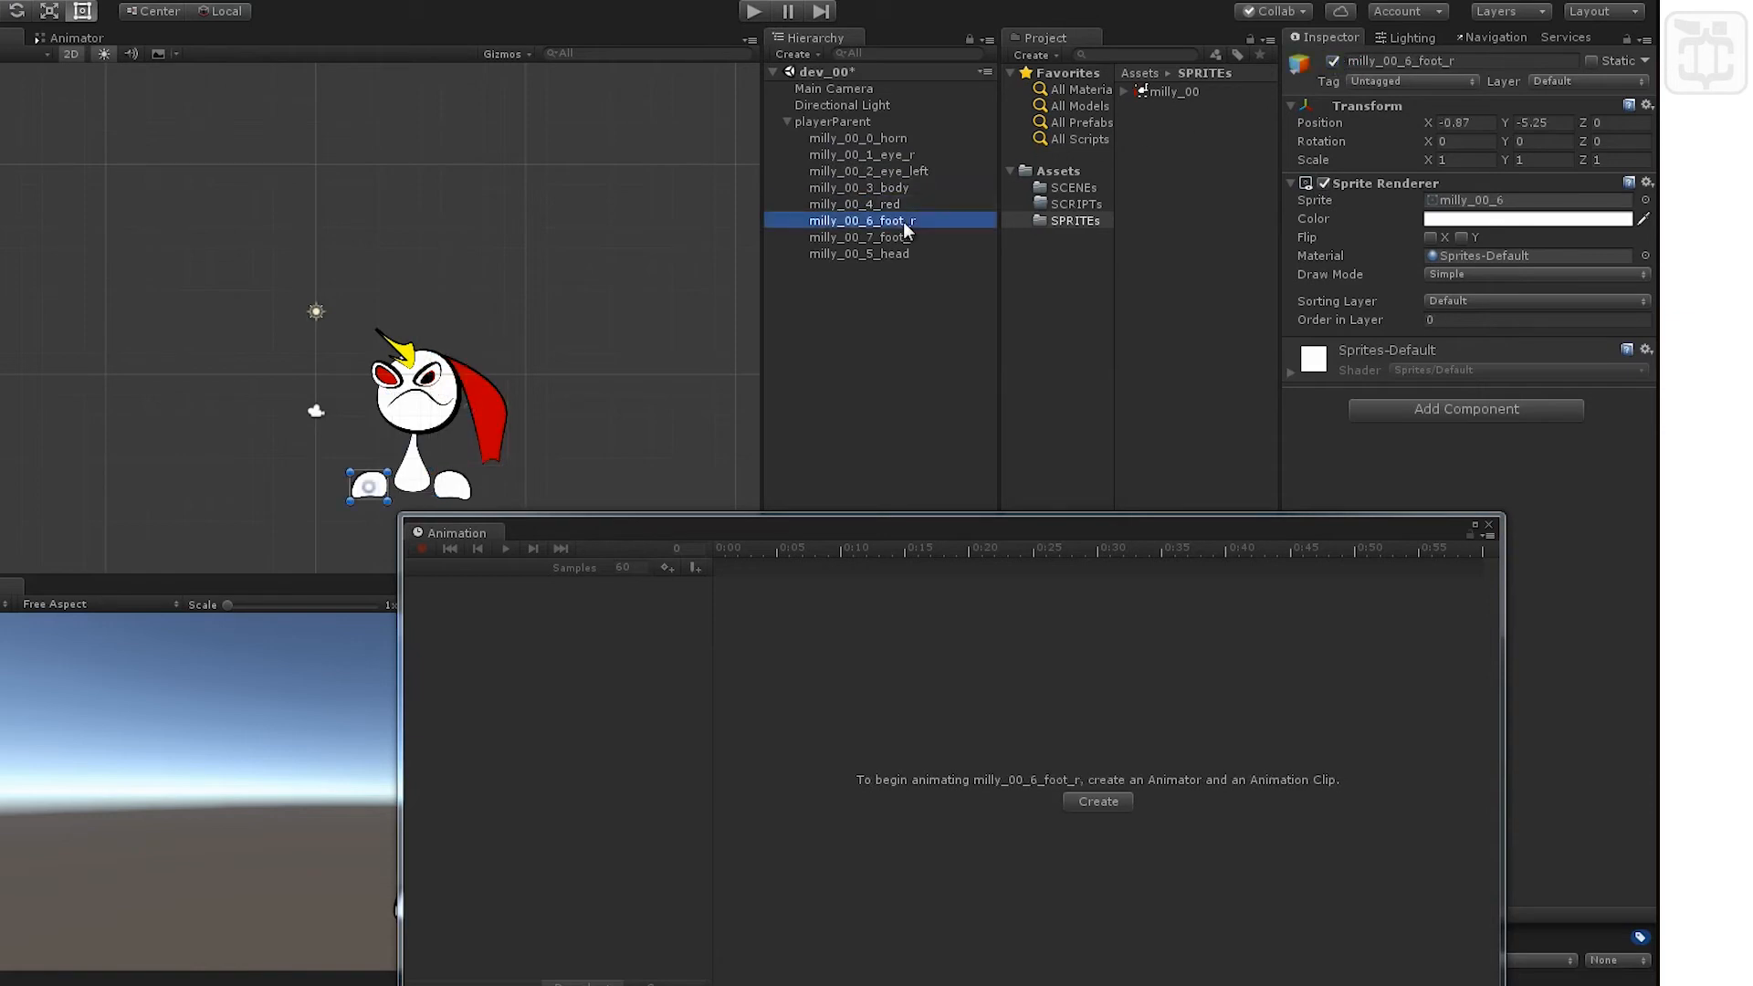
pyautogui.click(894, 237)
pyautogui.click(884, 252)
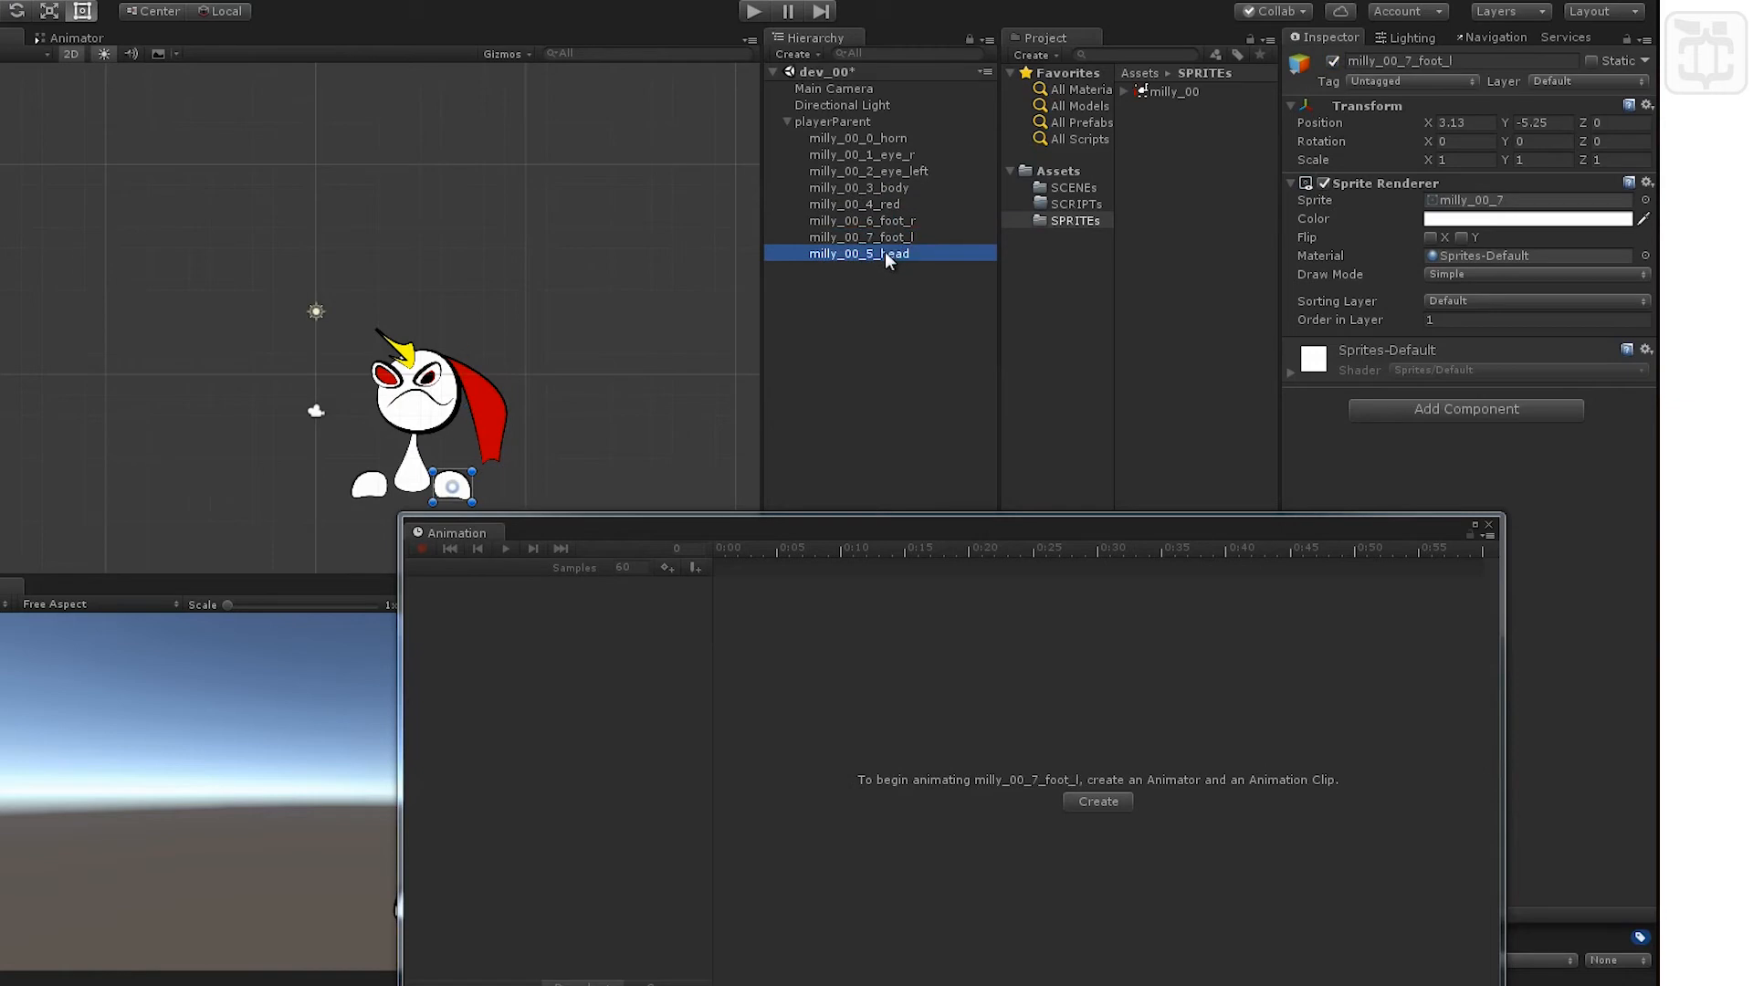
pyautogui.click(863, 370)
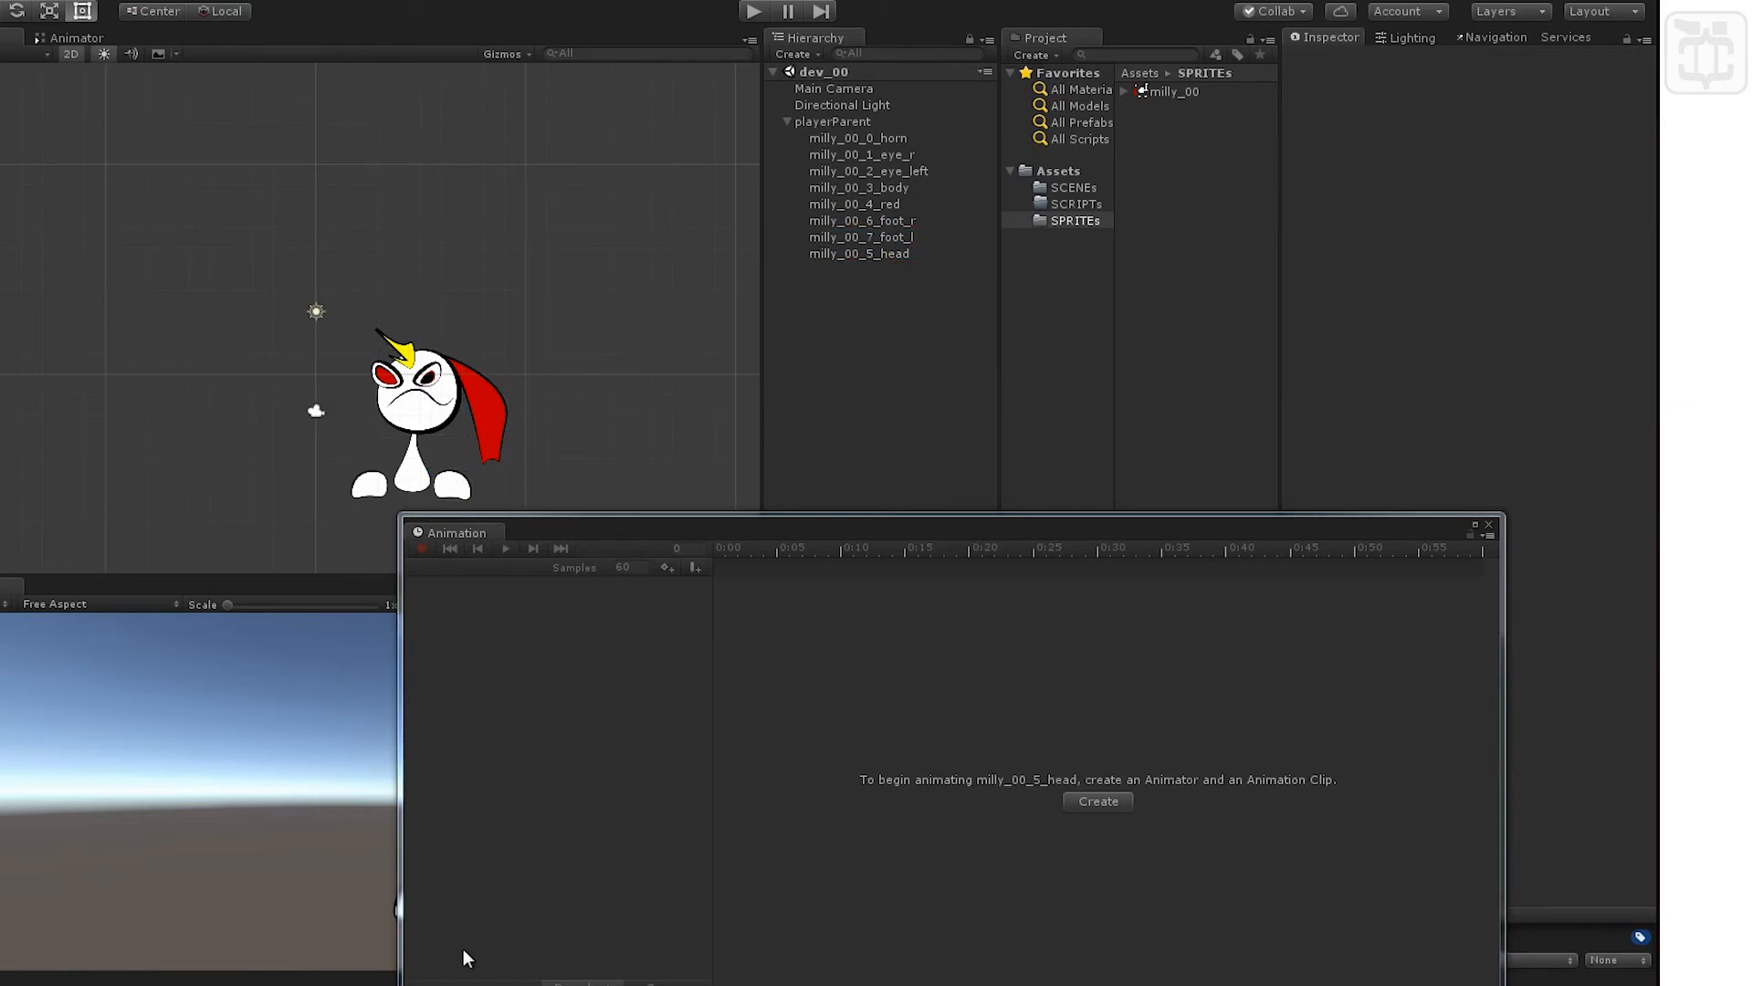
pyautogui.click(470, 984)
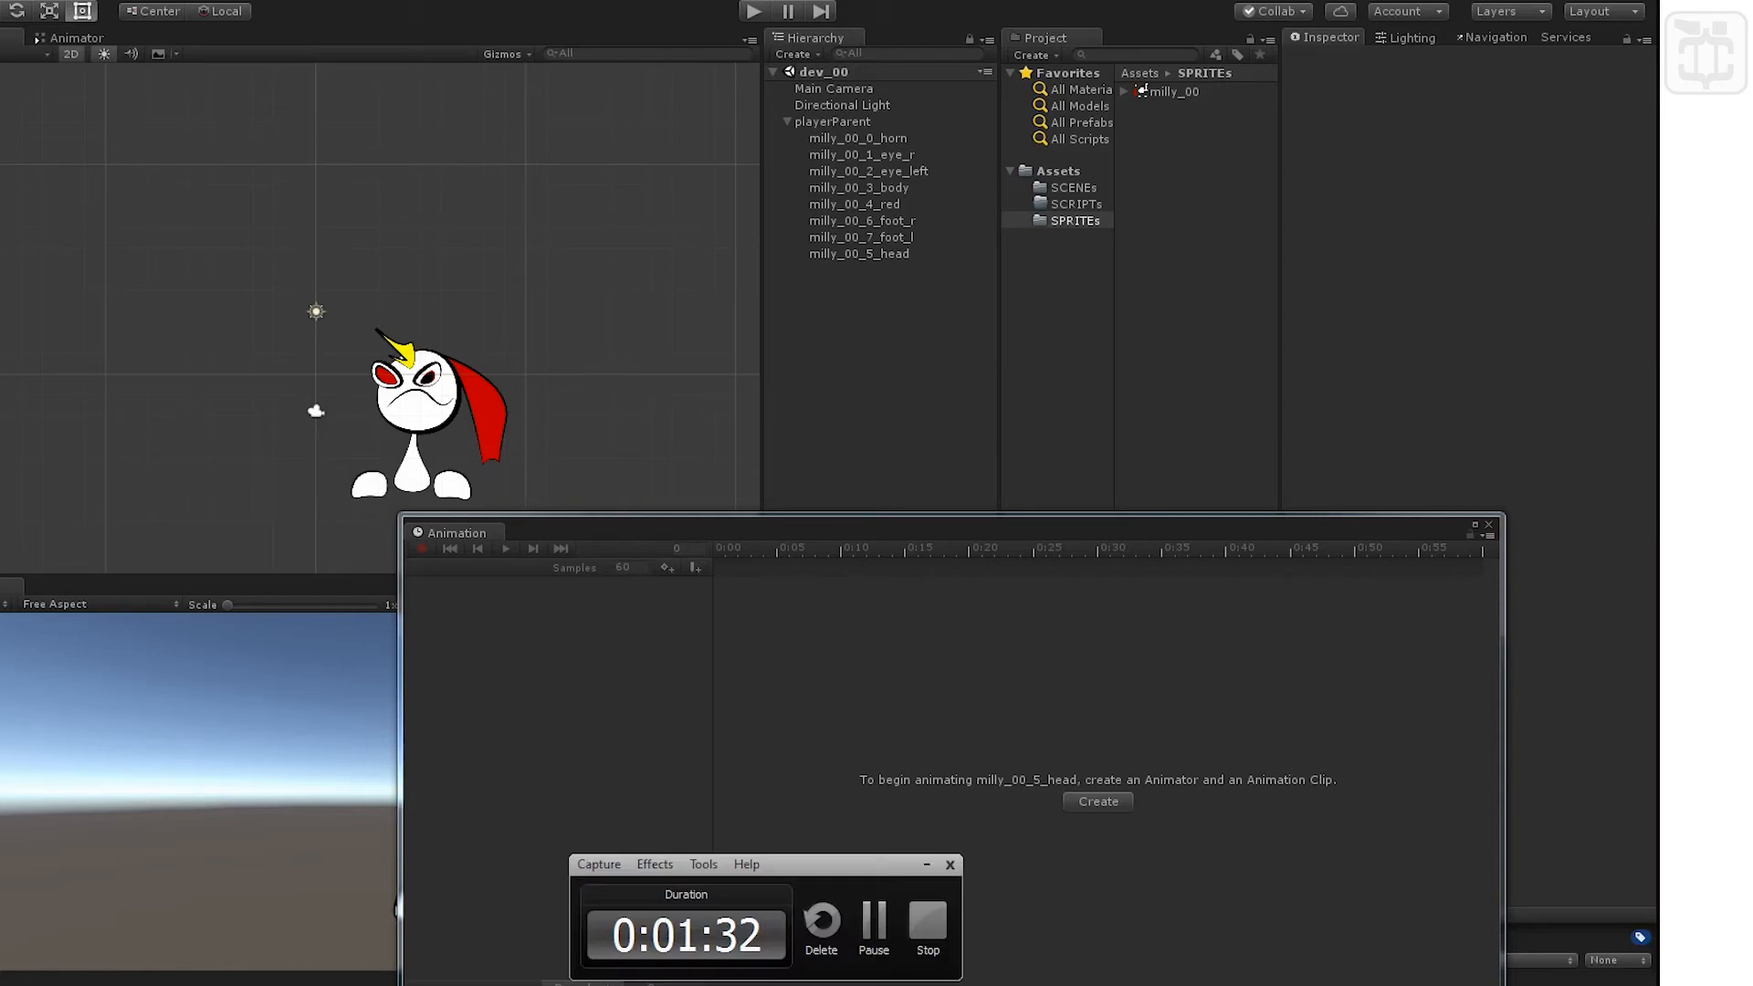
pyautogui.click(872, 933)
# Start a new animation clip for milly_00_5_head and create a folder named ANIMATIONs inside Assets for it.
pyautogui.click(892, 255)
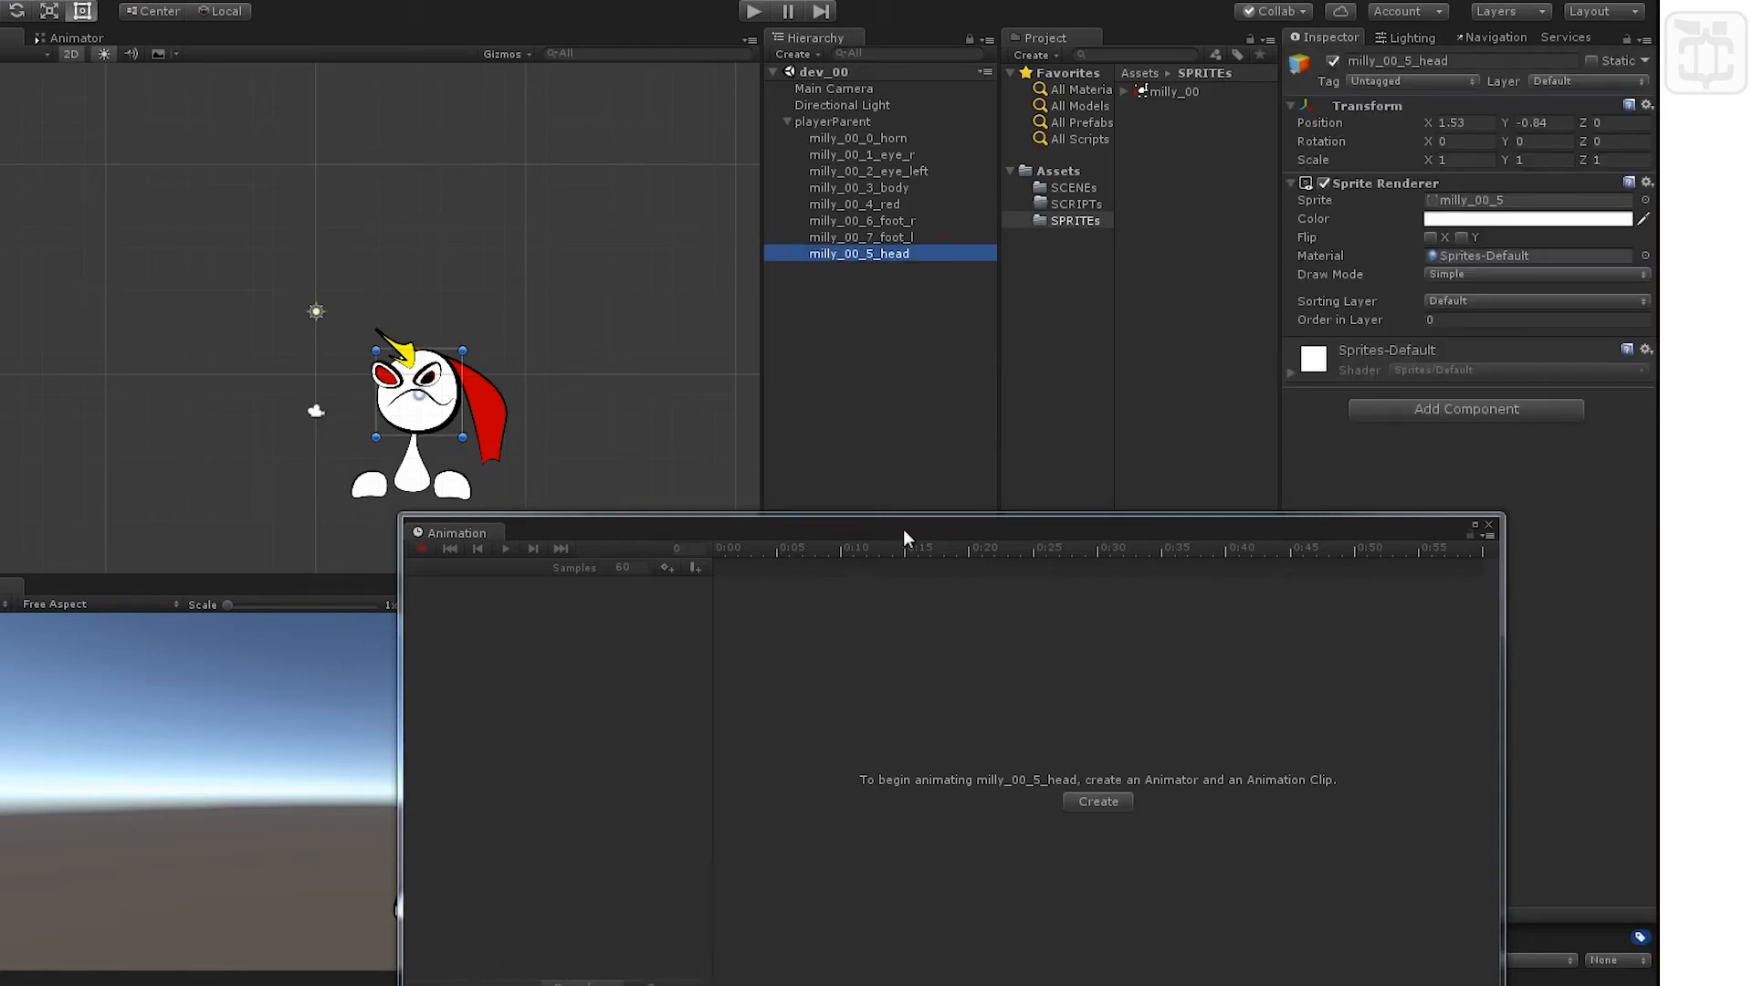
pyautogui.click(751, 588)
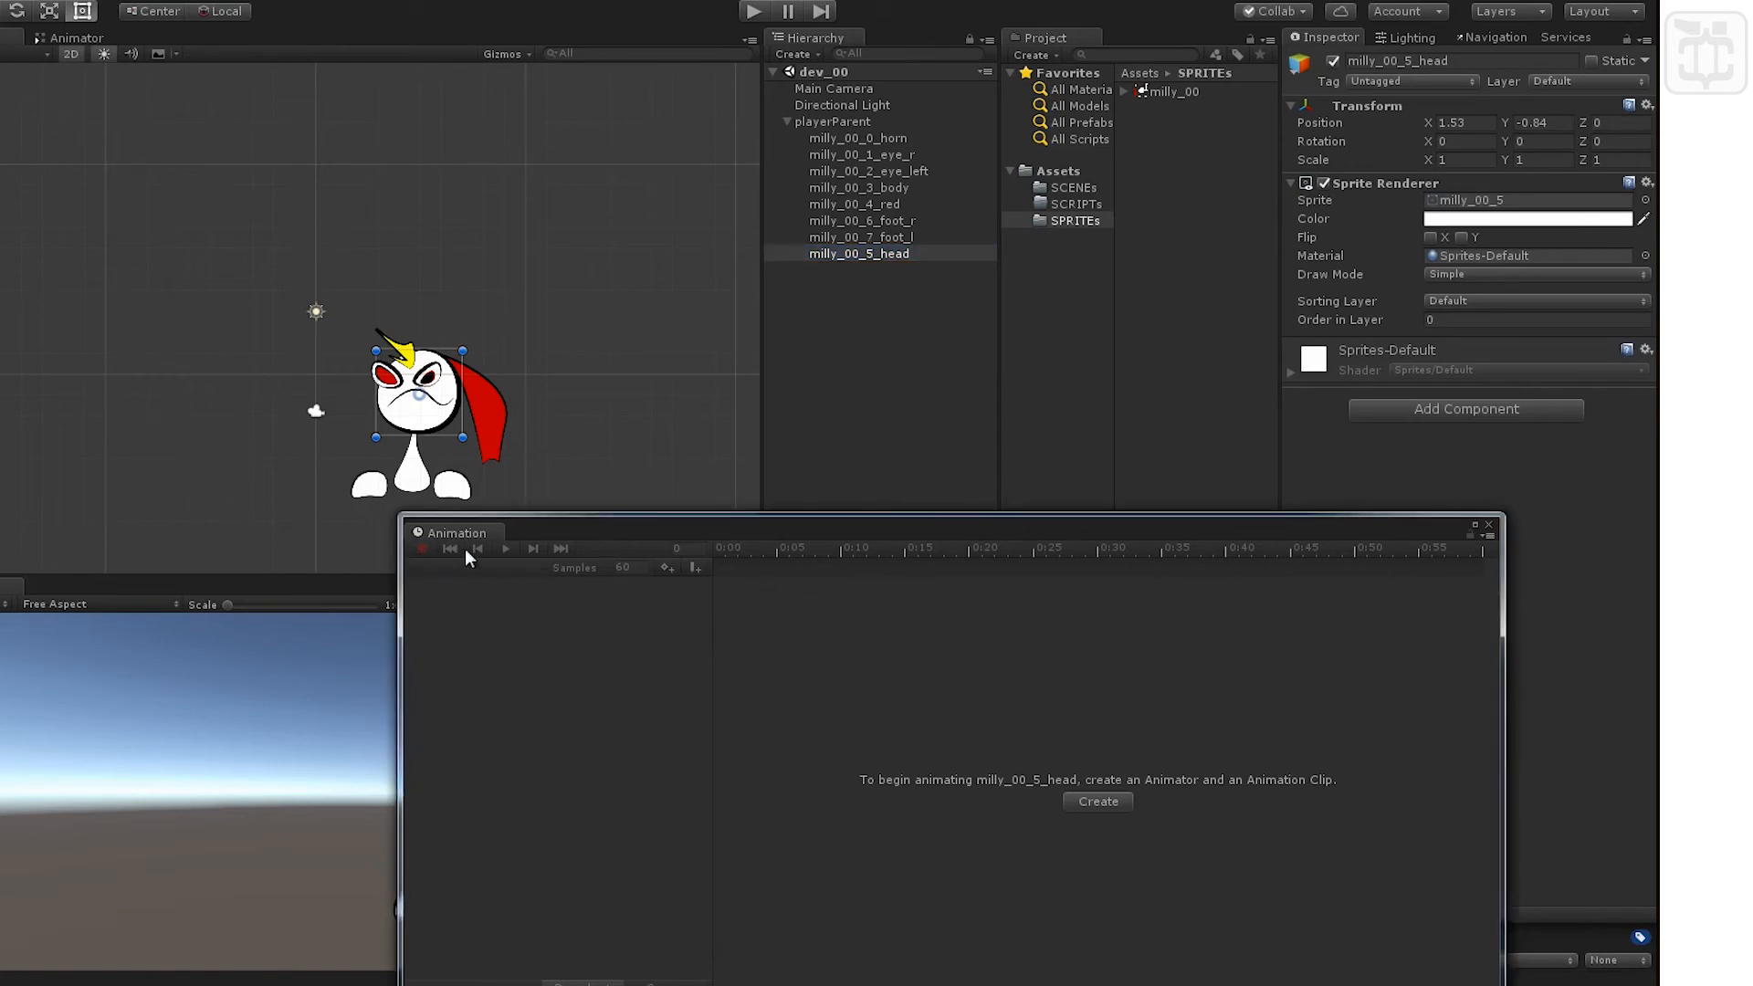
pyautogui.click(1098, 801)
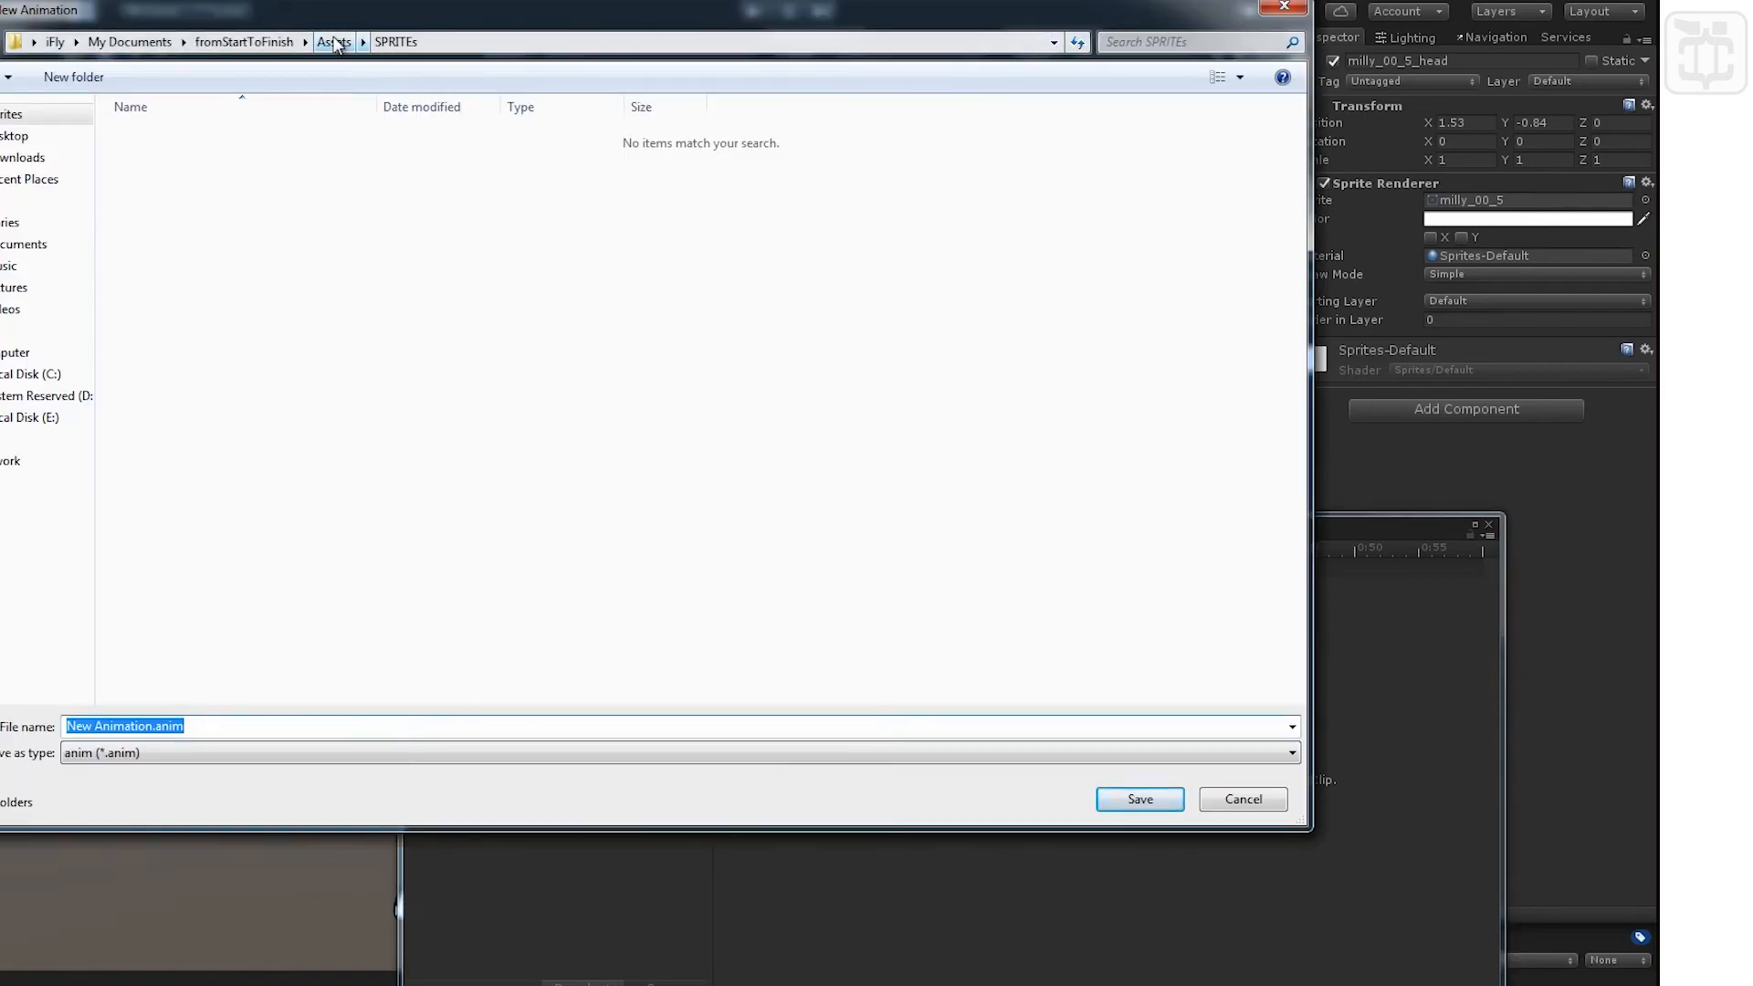
pyautogui.click(335, 42)
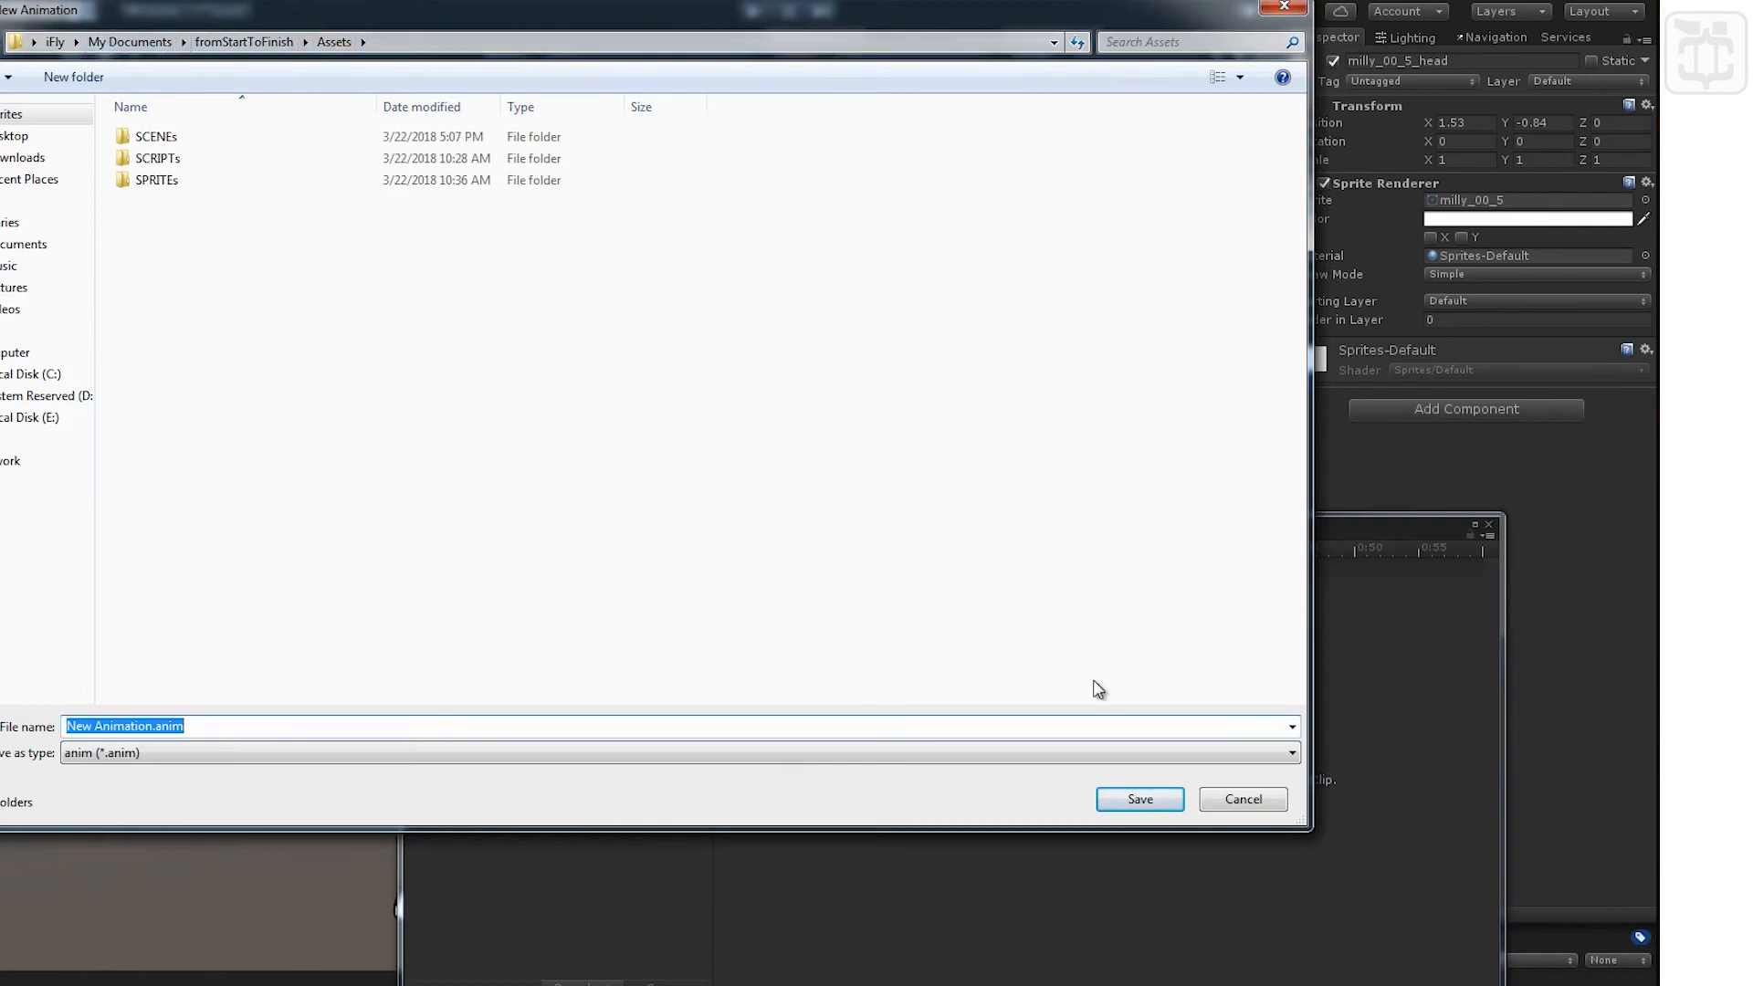
pyautogui.click(95, 85)
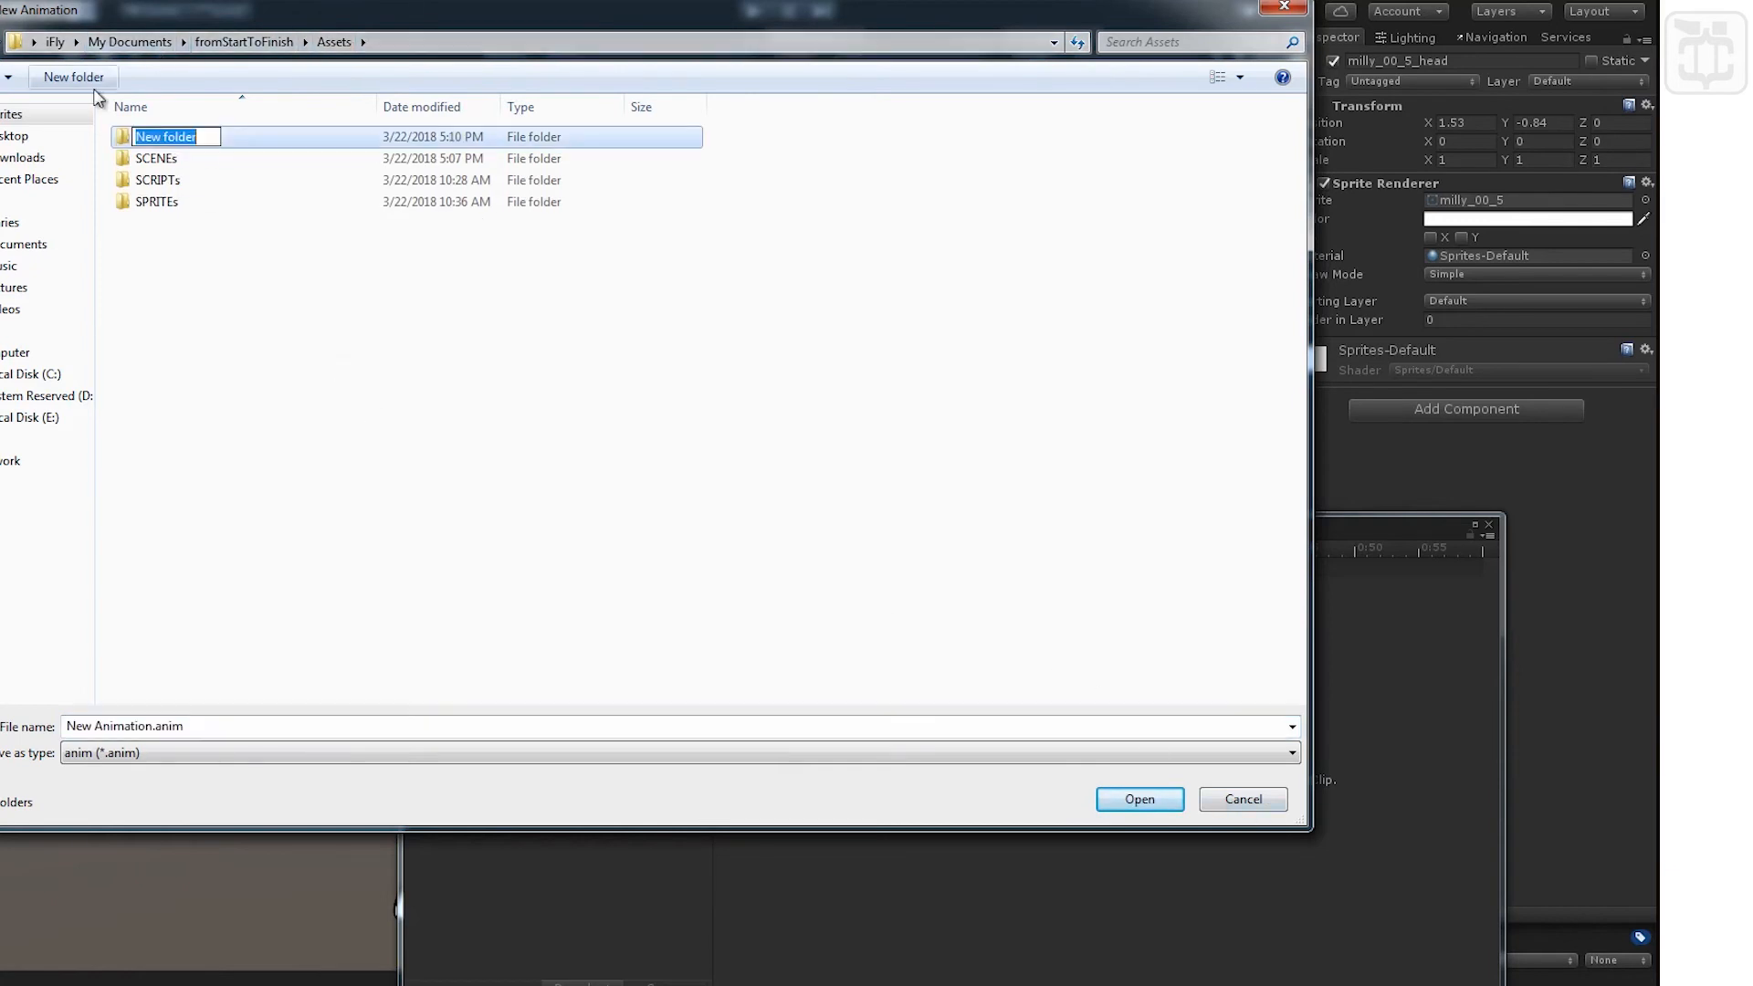
pyautogui.write('ANIMATIONs')
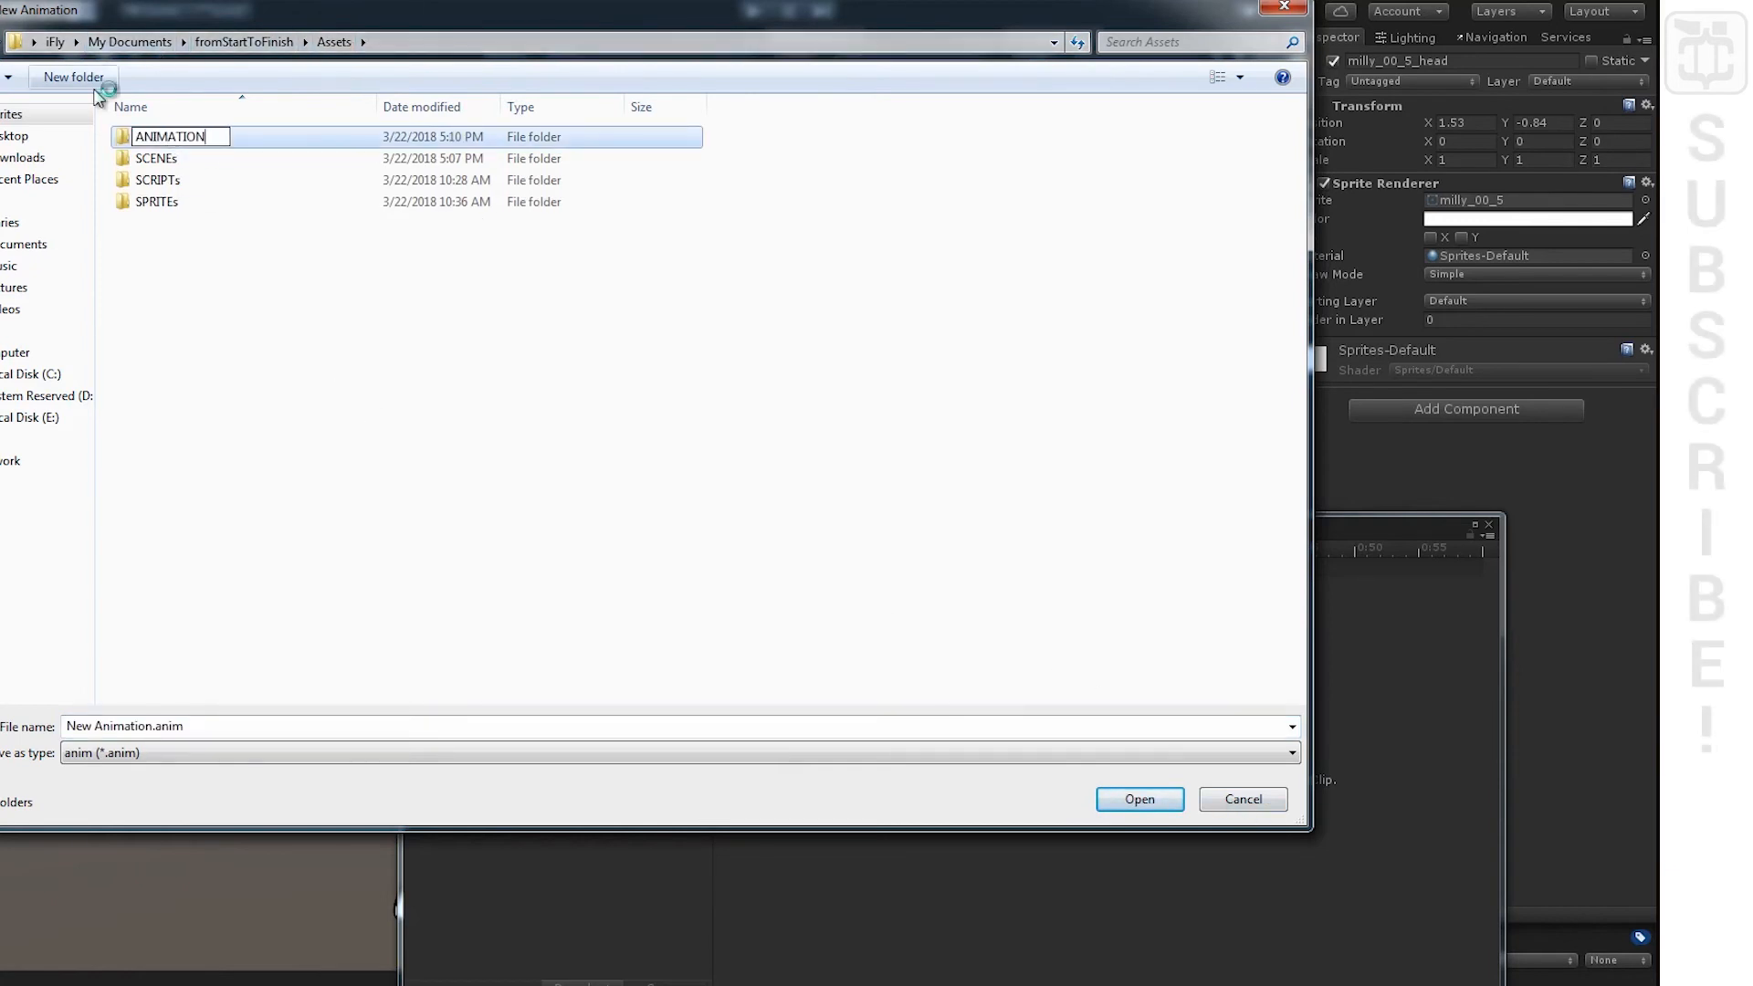
pyautogui.press('Return')
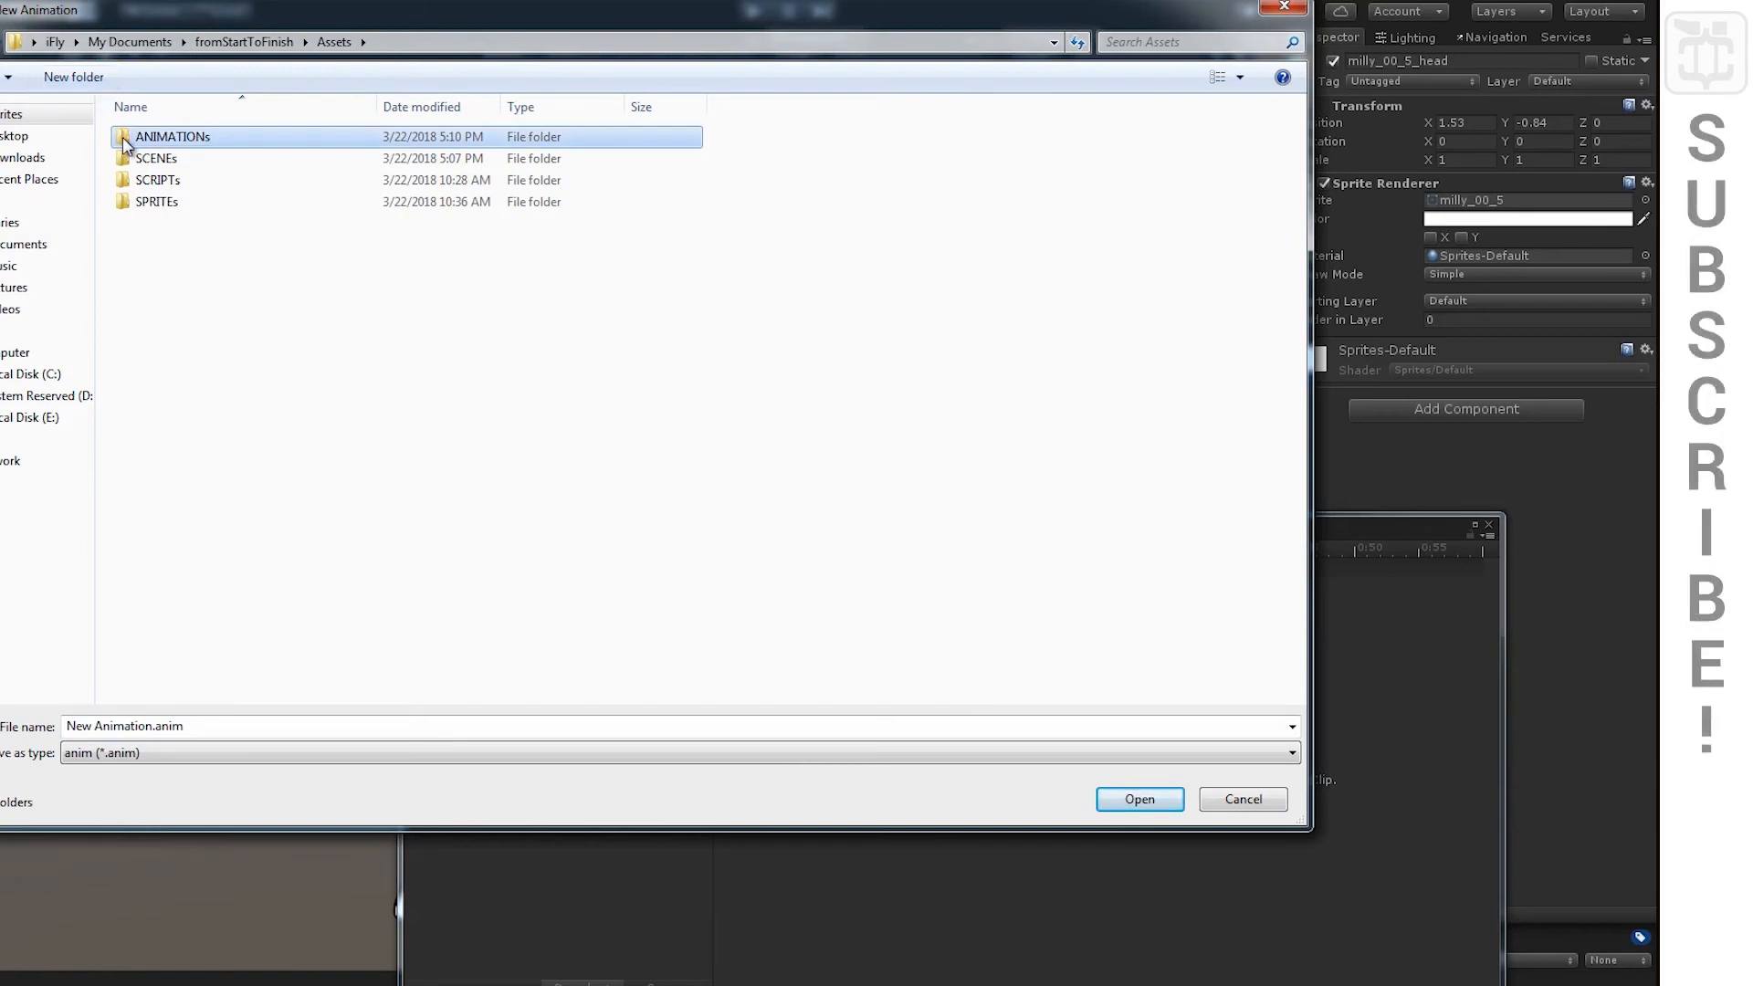
# Save the head's animation clip in the ANIMATIONs folder as millyAnimation_00.
pyautogui.press('Return')
pyautogui.click(242, 726)
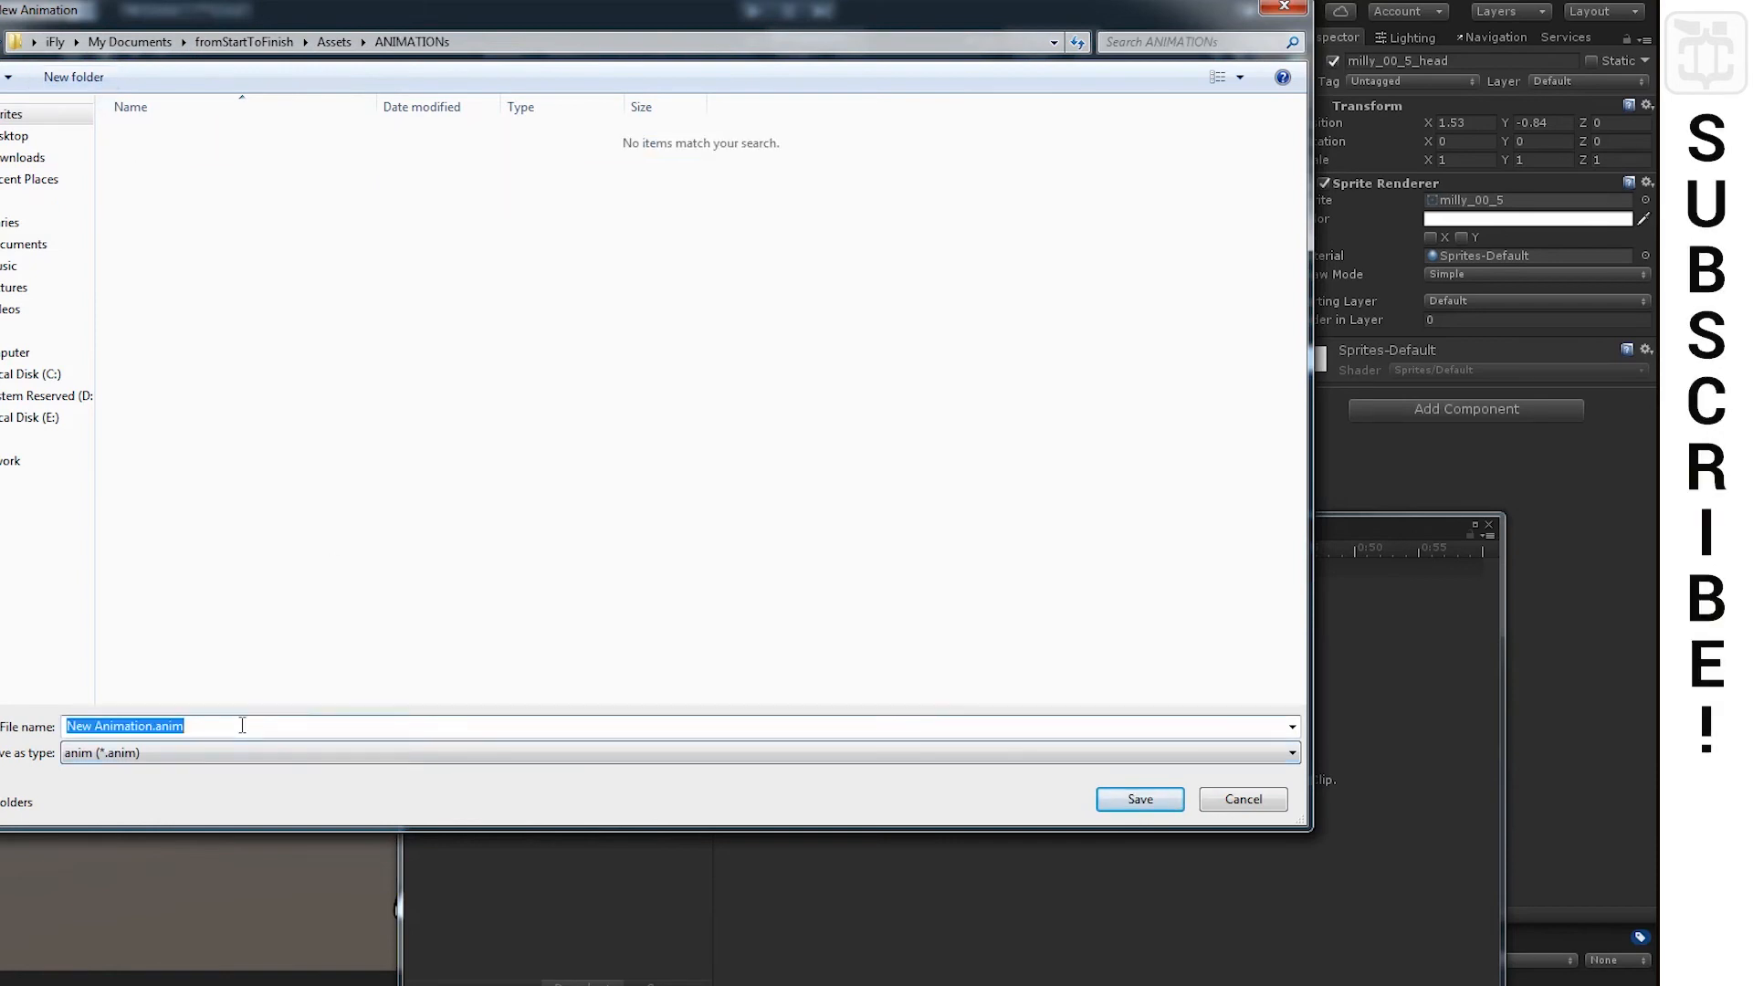
pyautogui.write('milly')
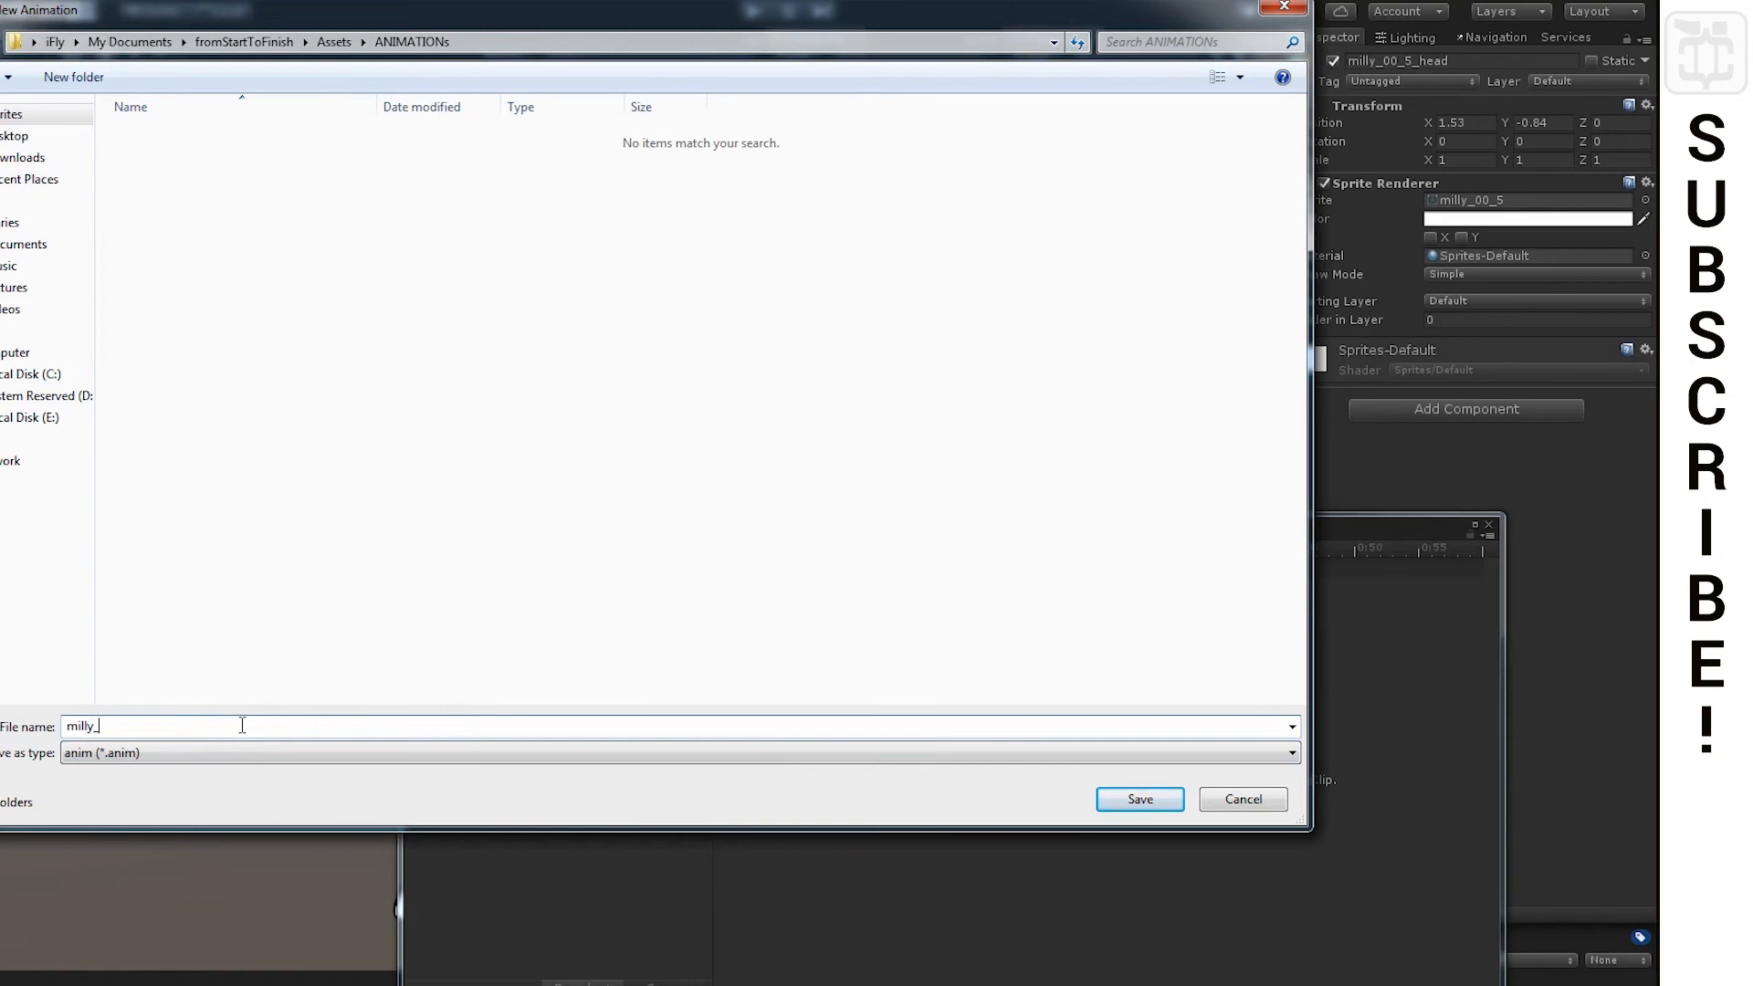
pyautogui.write('Animation_00')
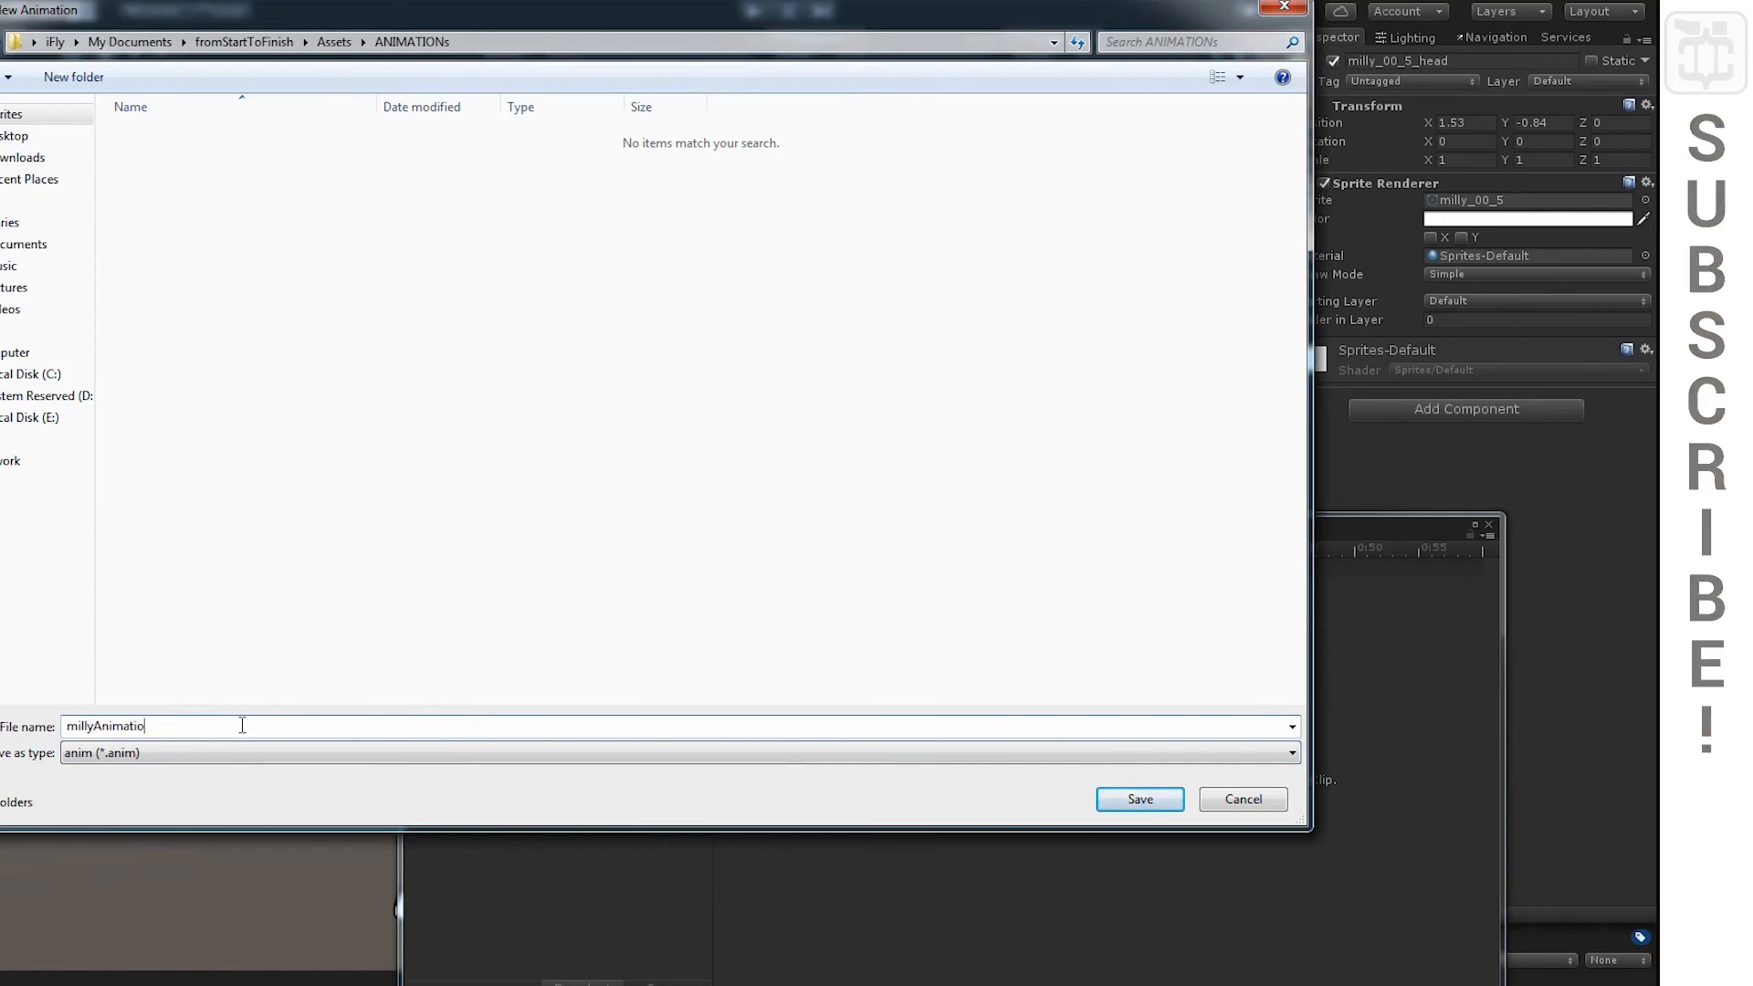
pyautogui.press('Return')
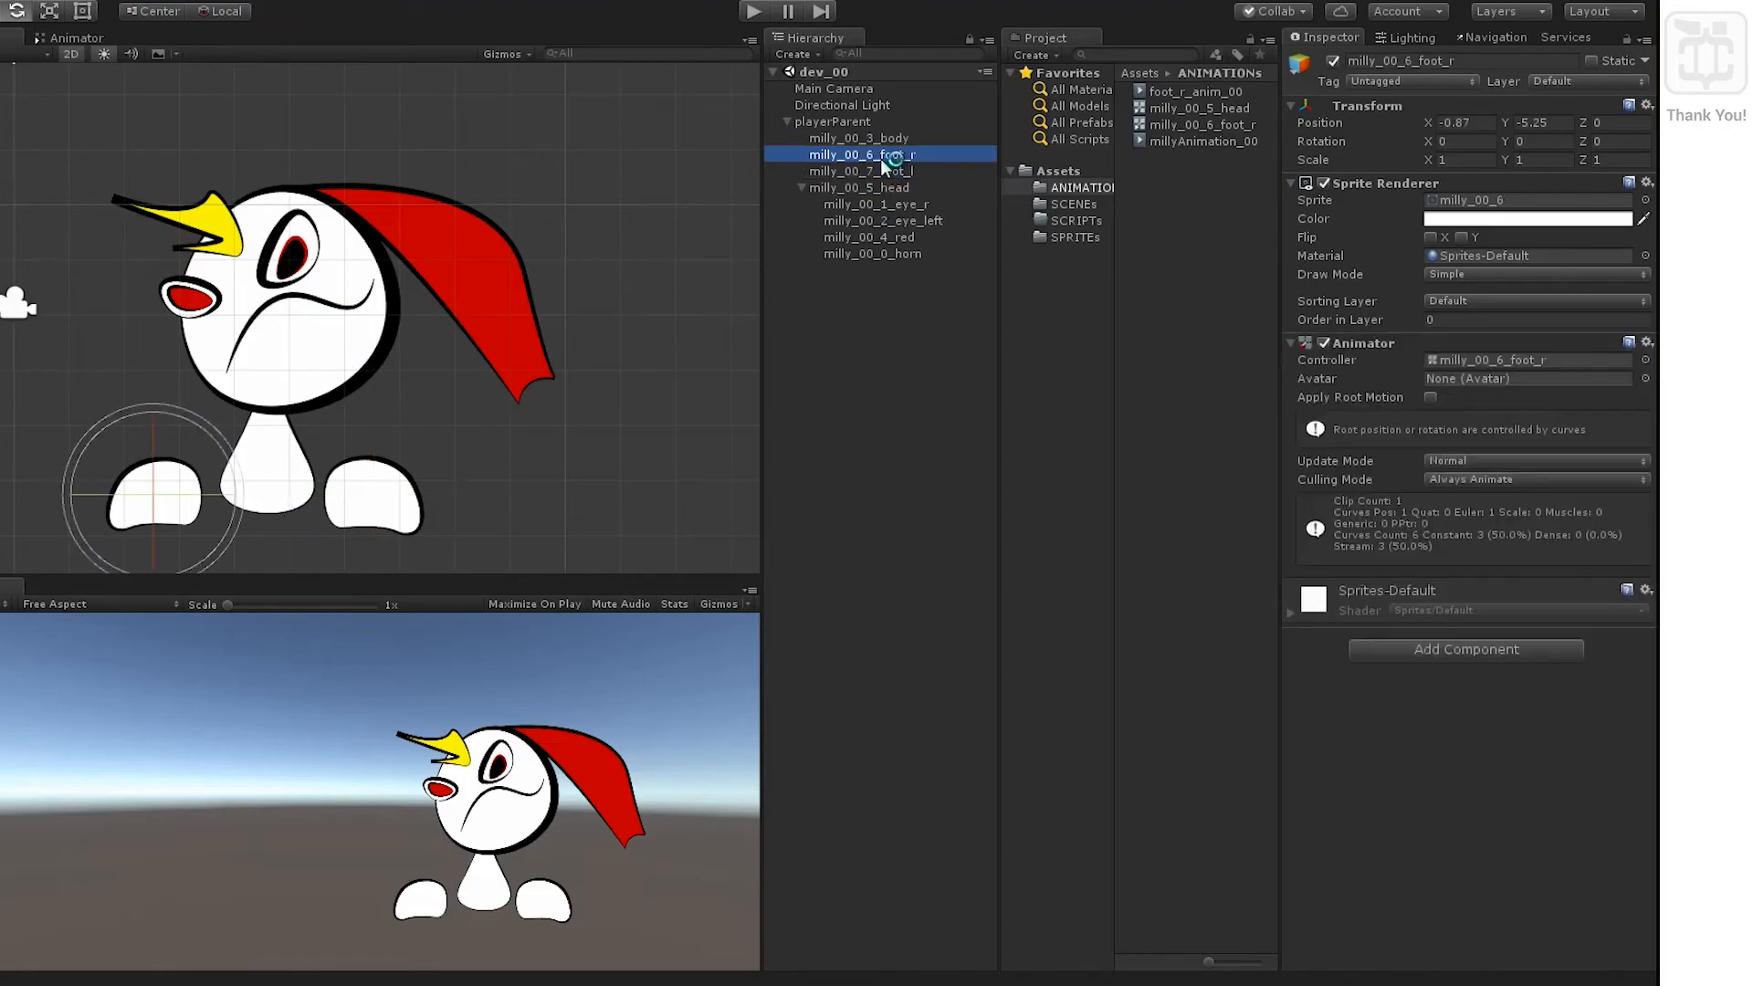
# Add a Polygon Collider 2D component to milly_00_6_foot_r and inspect its outline around the foot in the scene.
pyautogui.click(1437, 649)
pyautogui.write('pol')
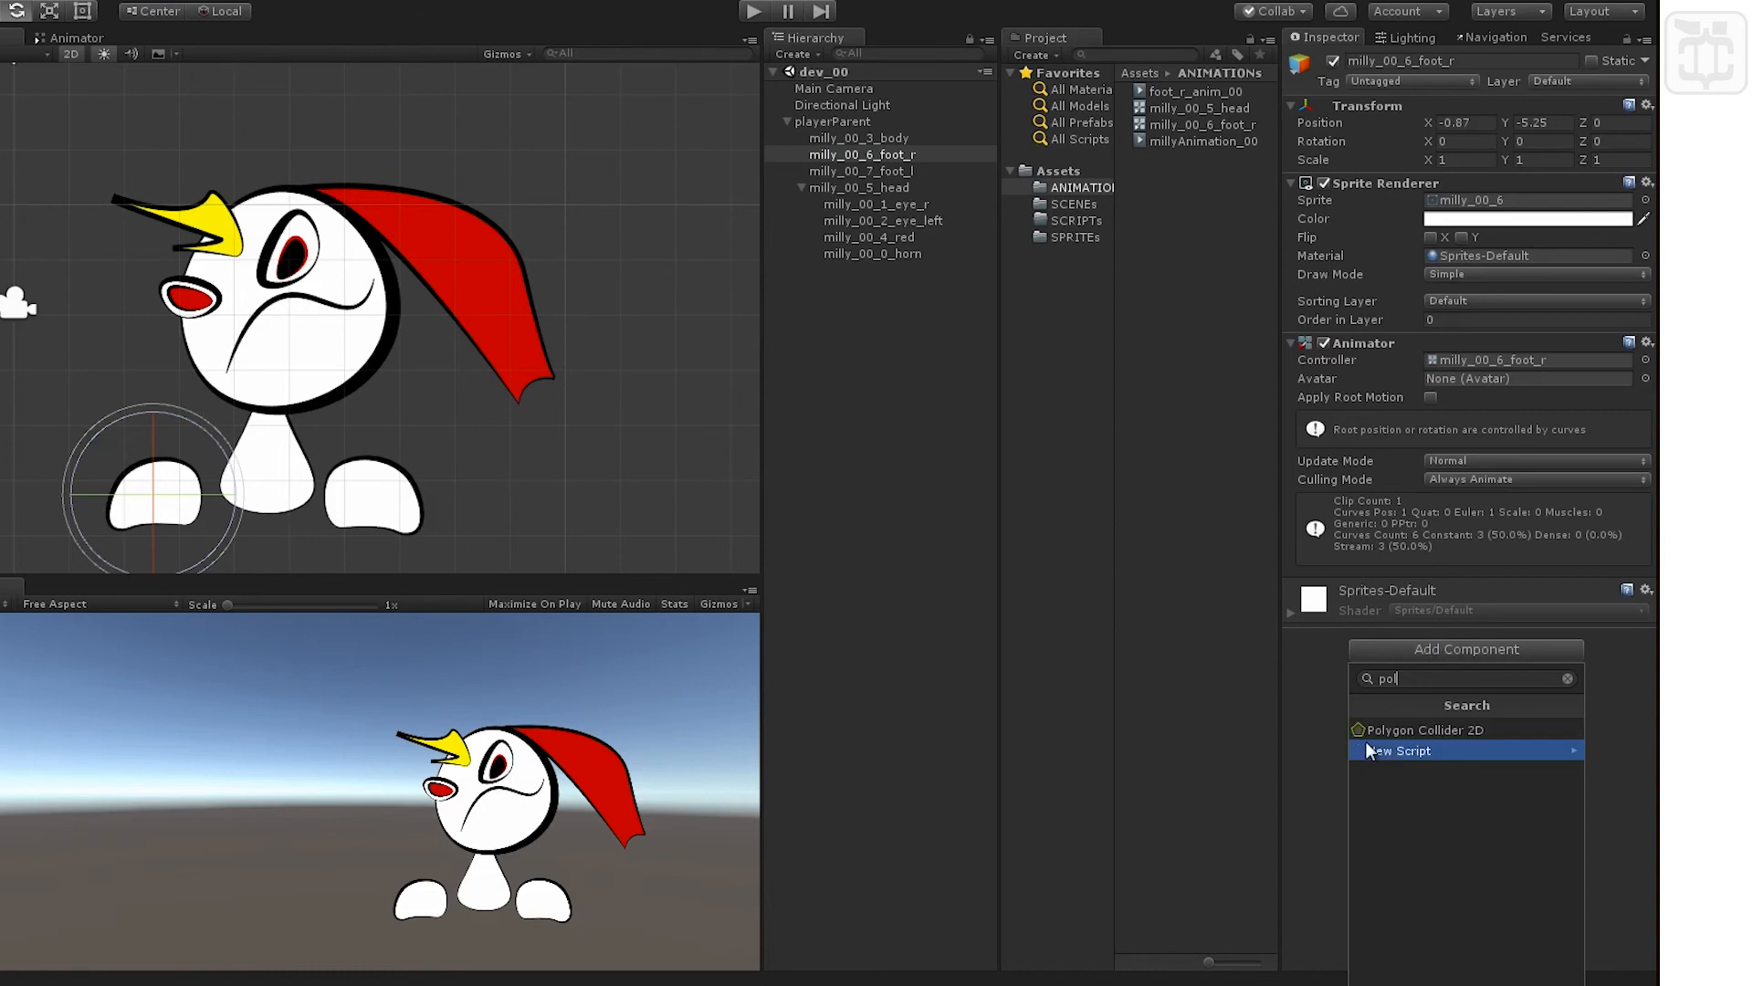
pyautogui.click(1365, 730)
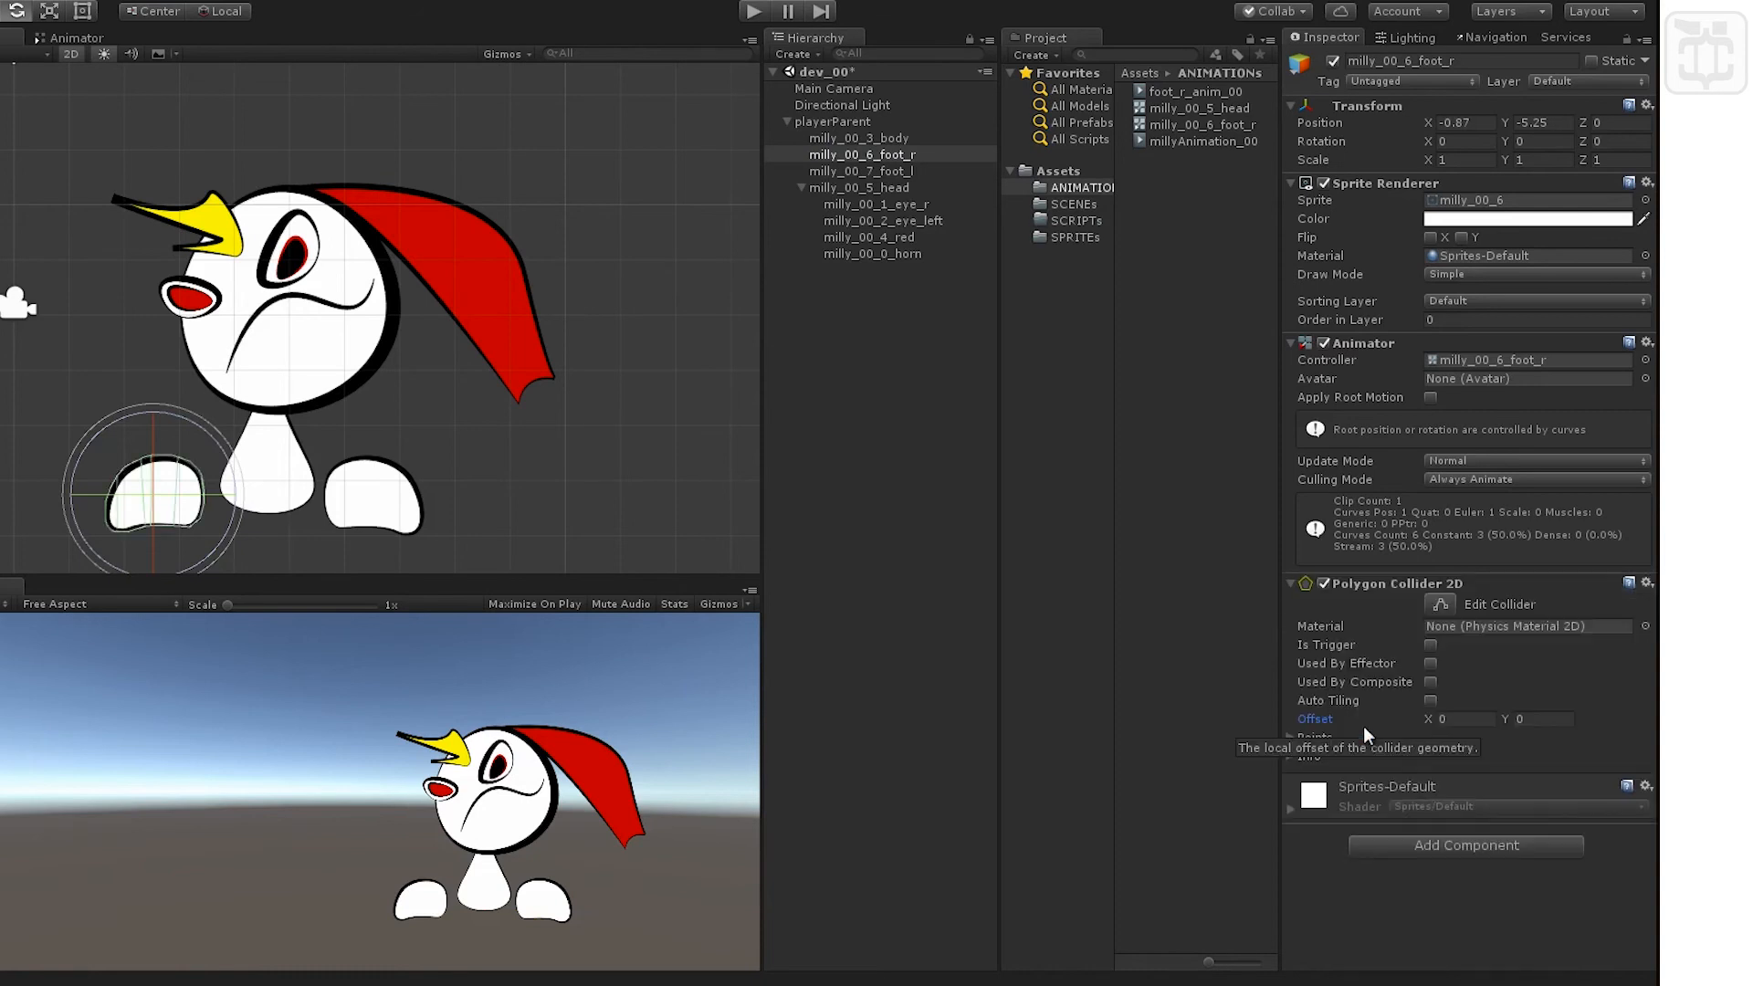
pyautogui.scroll(2, 360, 407)
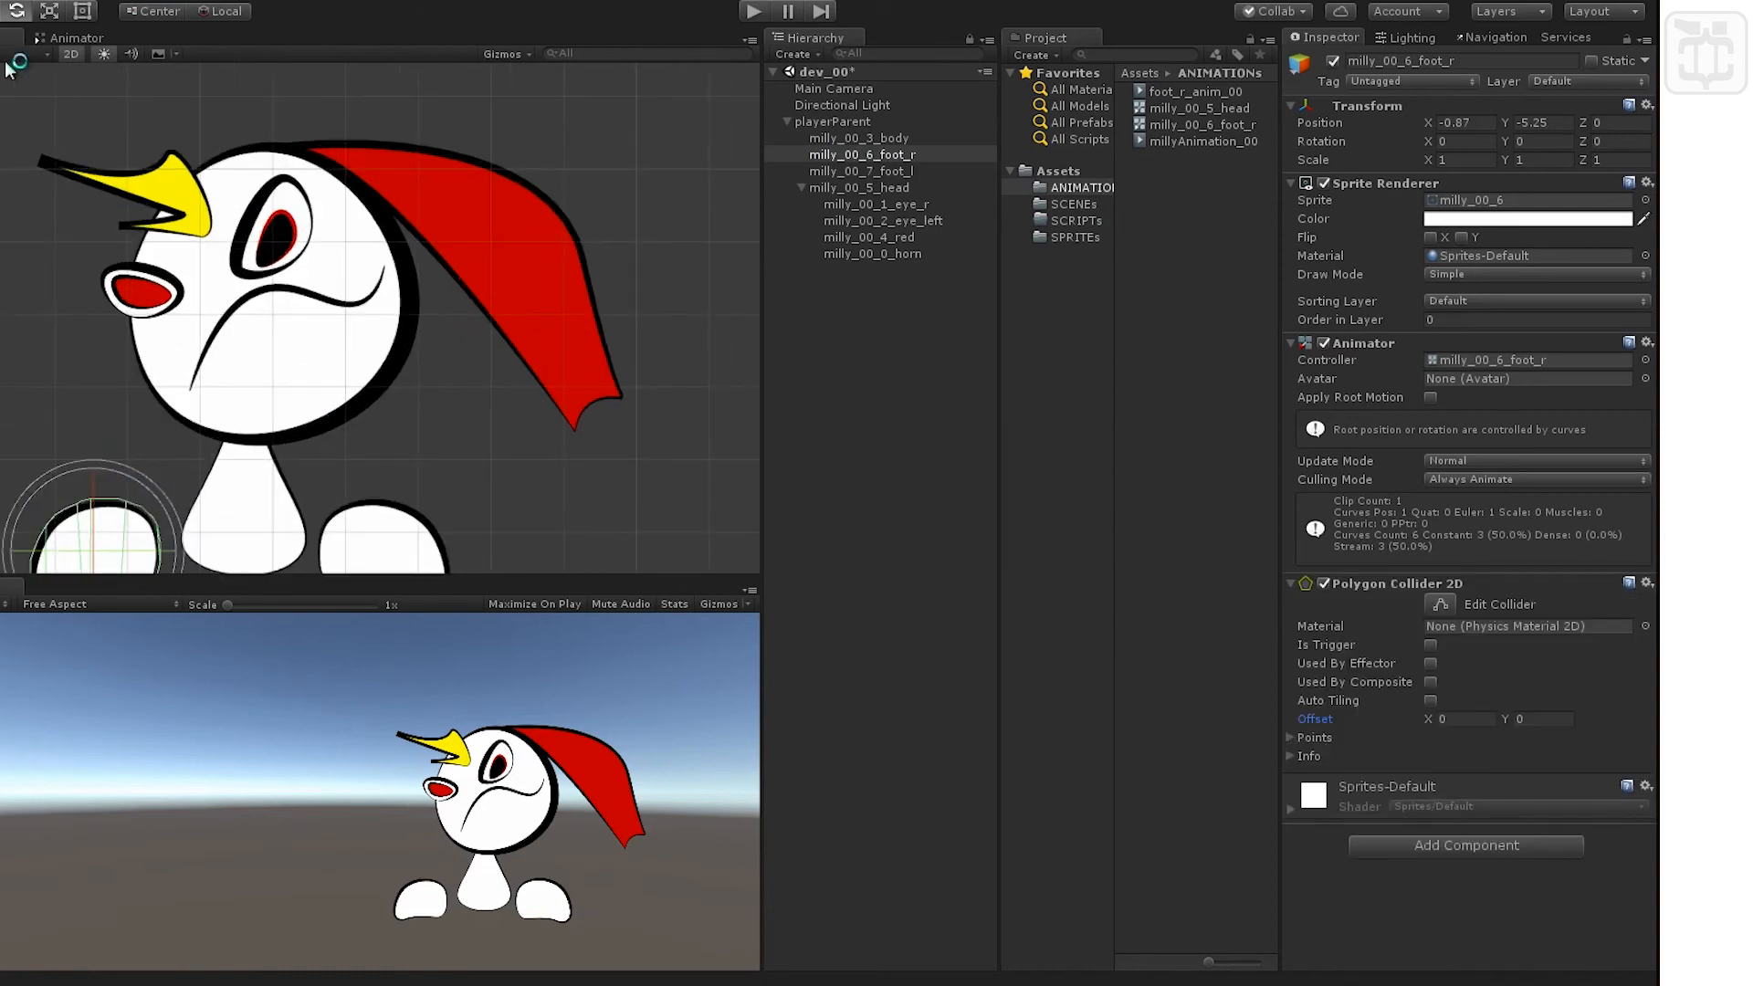
pyautogui.press('q')
pyautogui.moveTo(248, 421); pyautogui.dragTo(395, 258)
pyautogui.scroll(6, 394, 256)
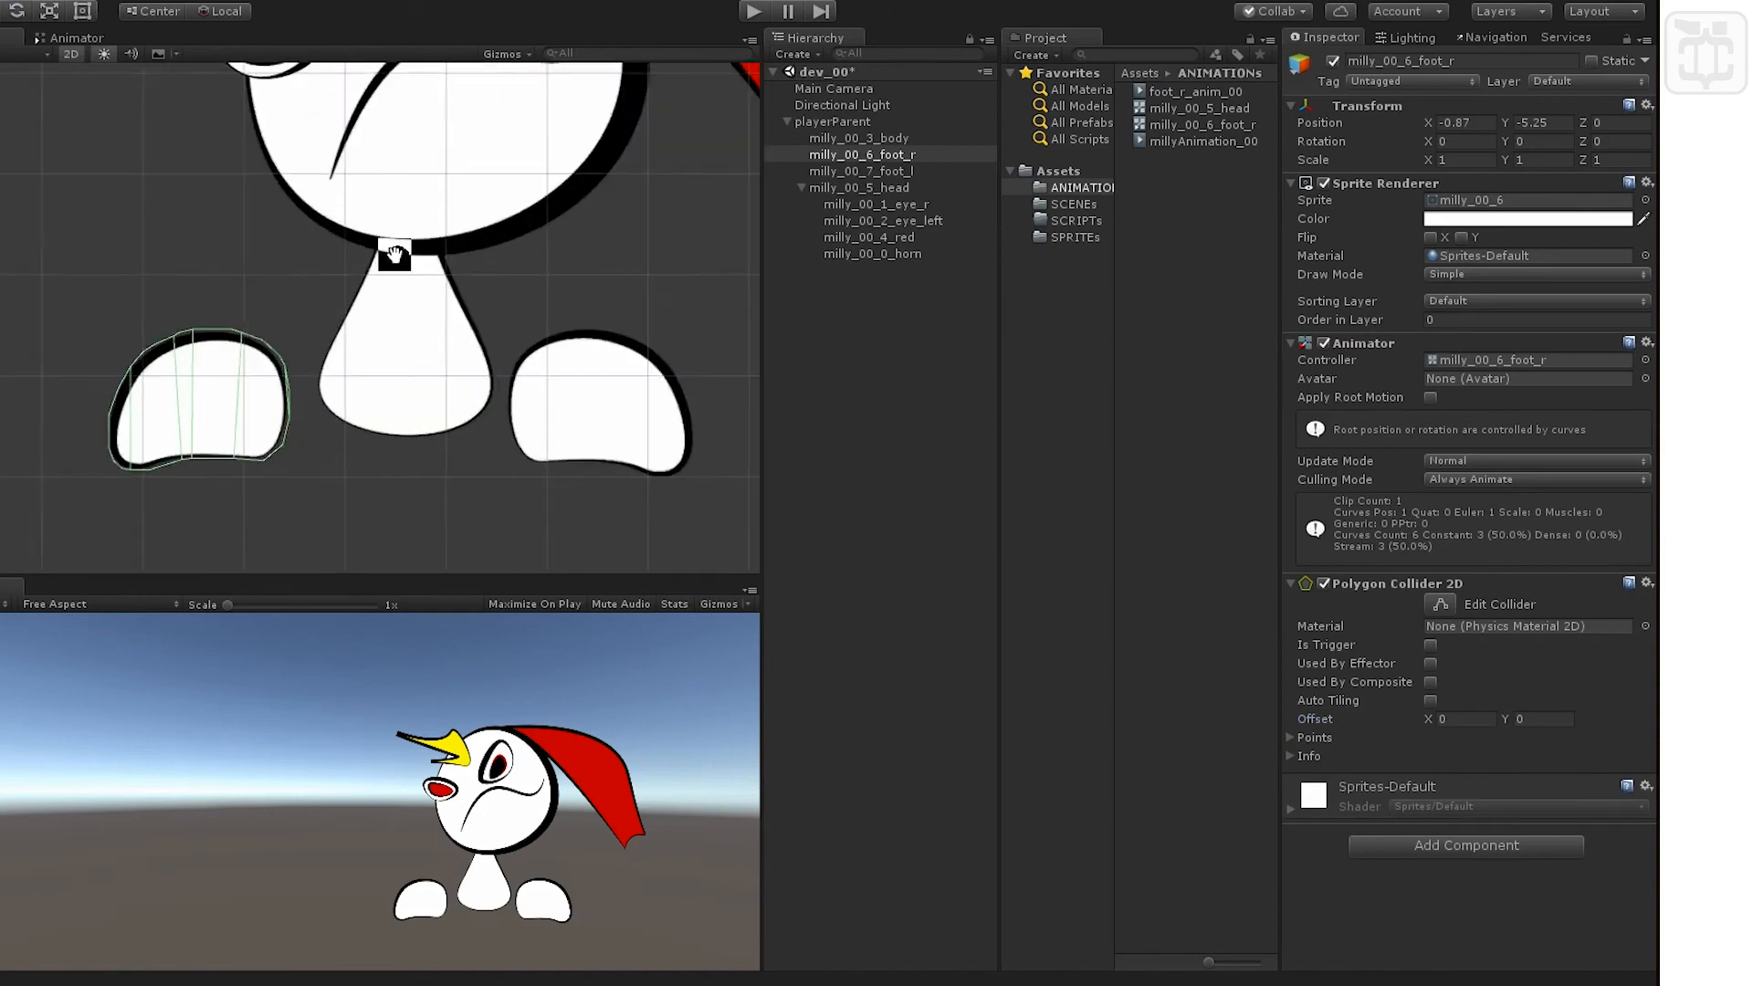
pyautogui.scroll(-2, 349, 475)
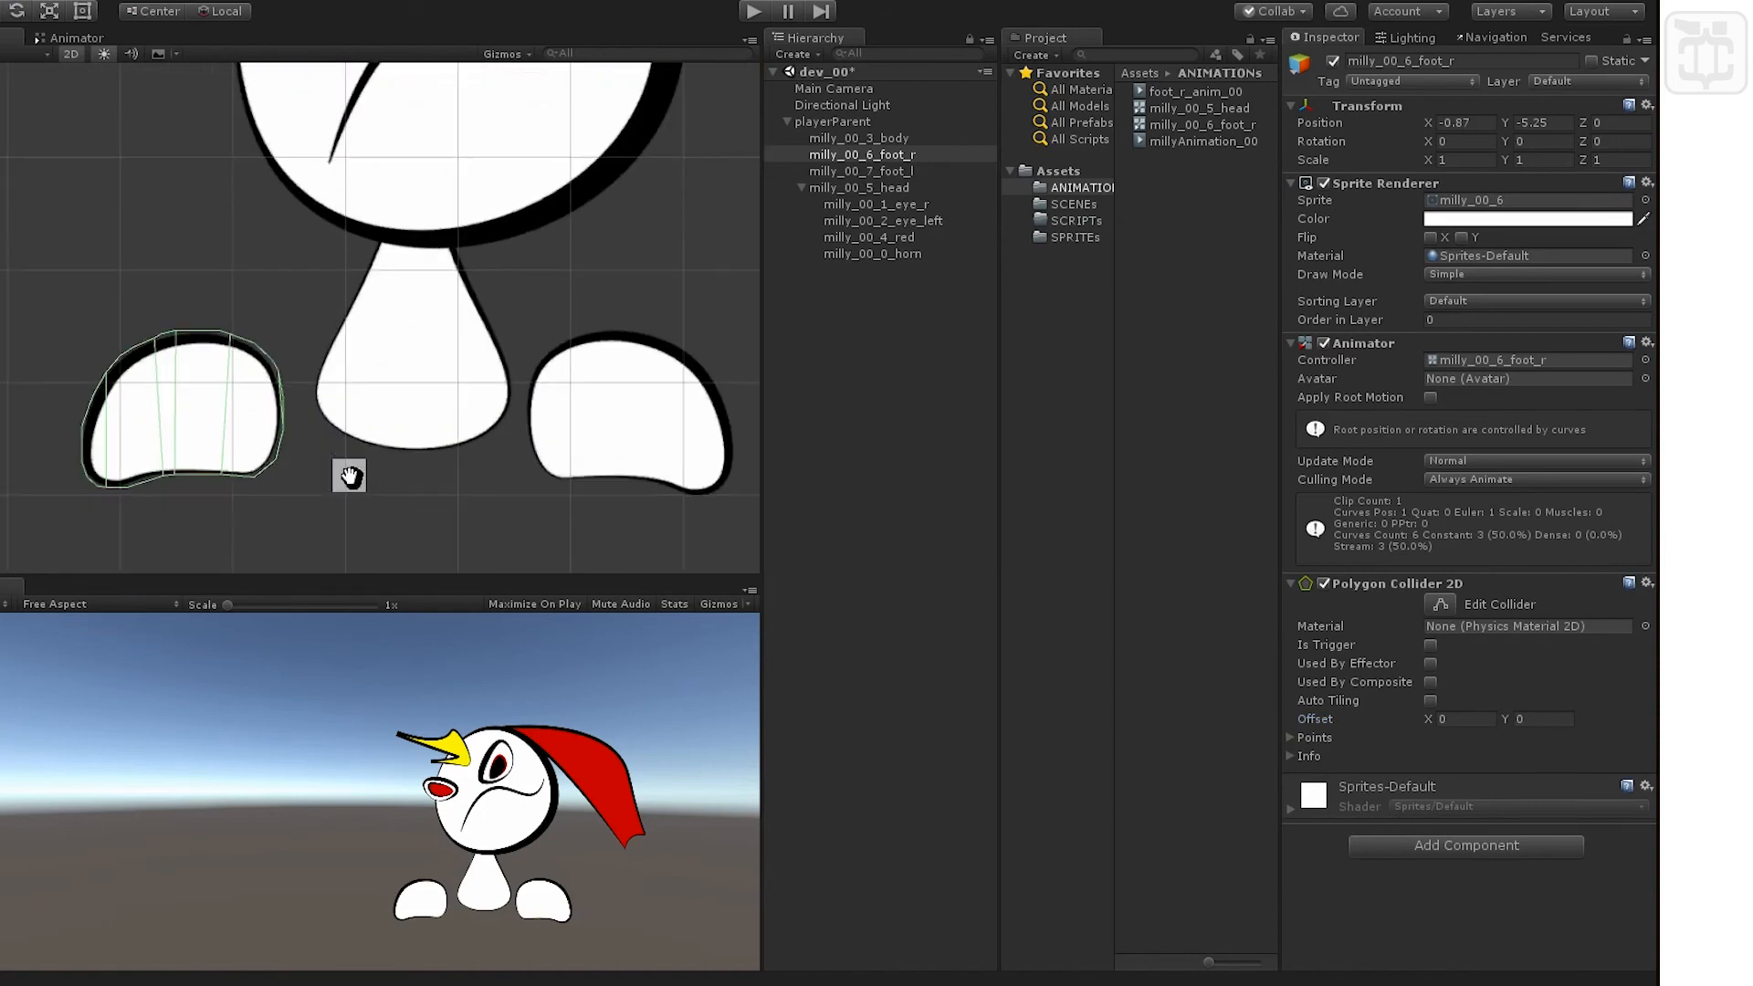
# Add a Polygon Collider 2D component to milly_00_7_foot_l.
pyautogui.click(877, 172)
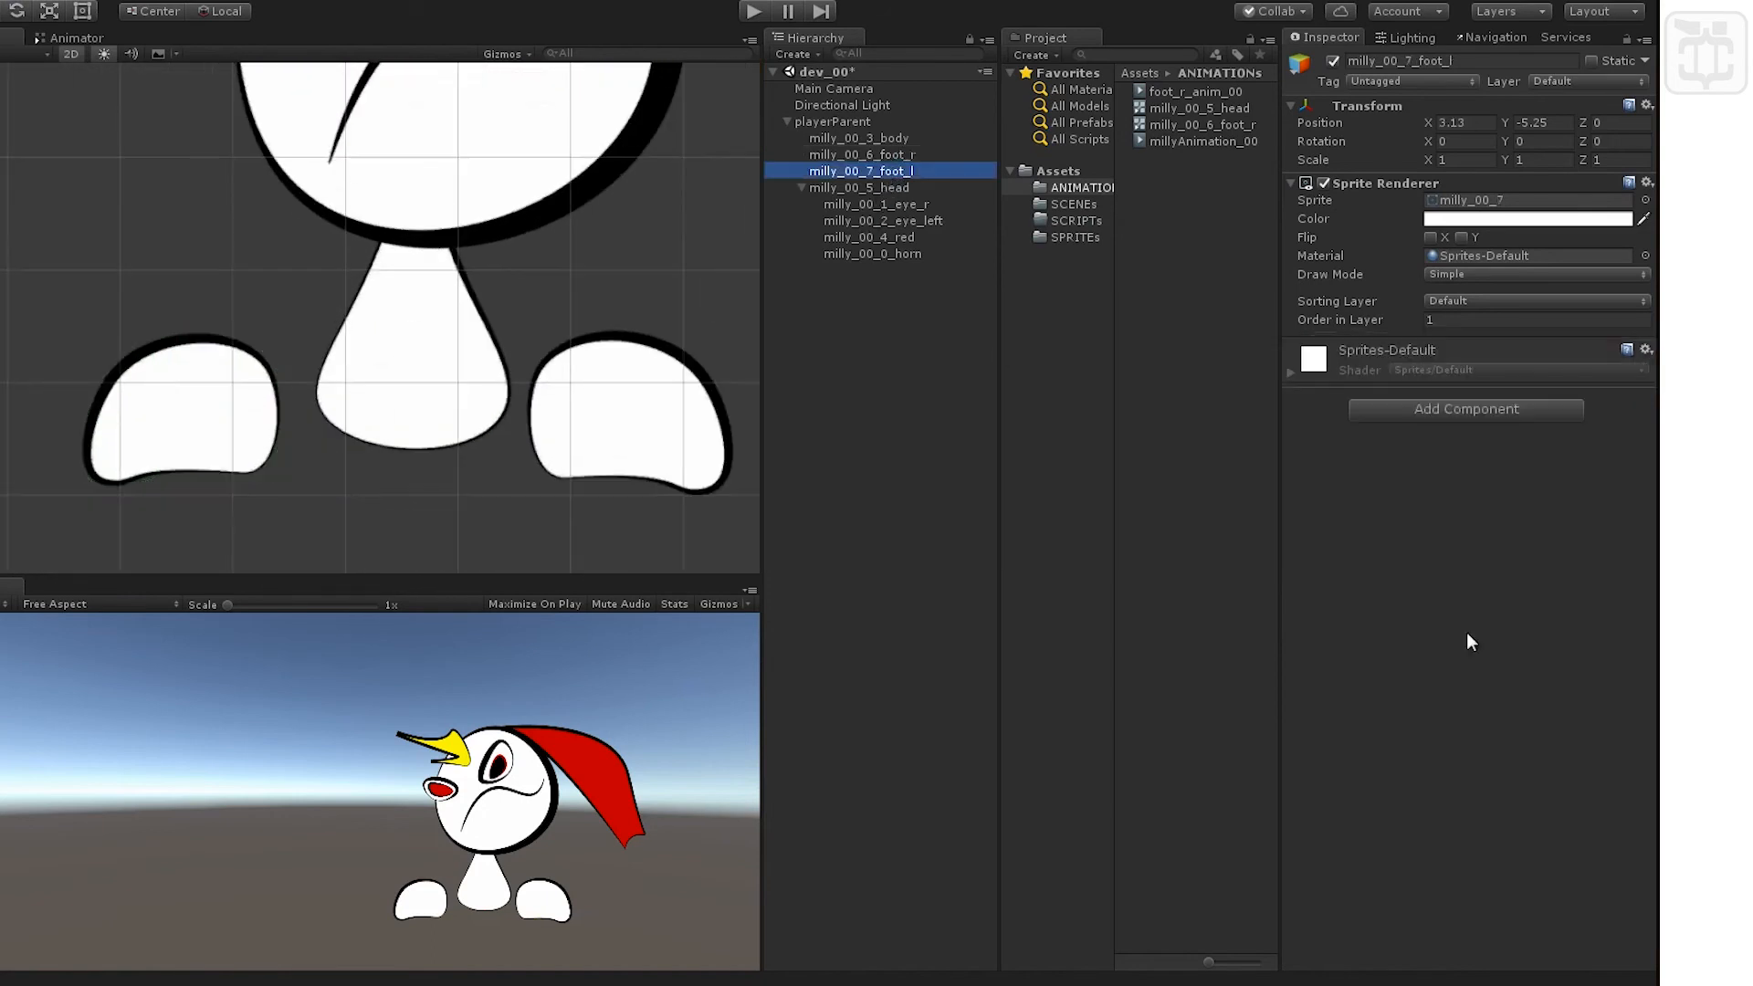
pyautogui.click(1462, 409)
pyautogui.press('Return')
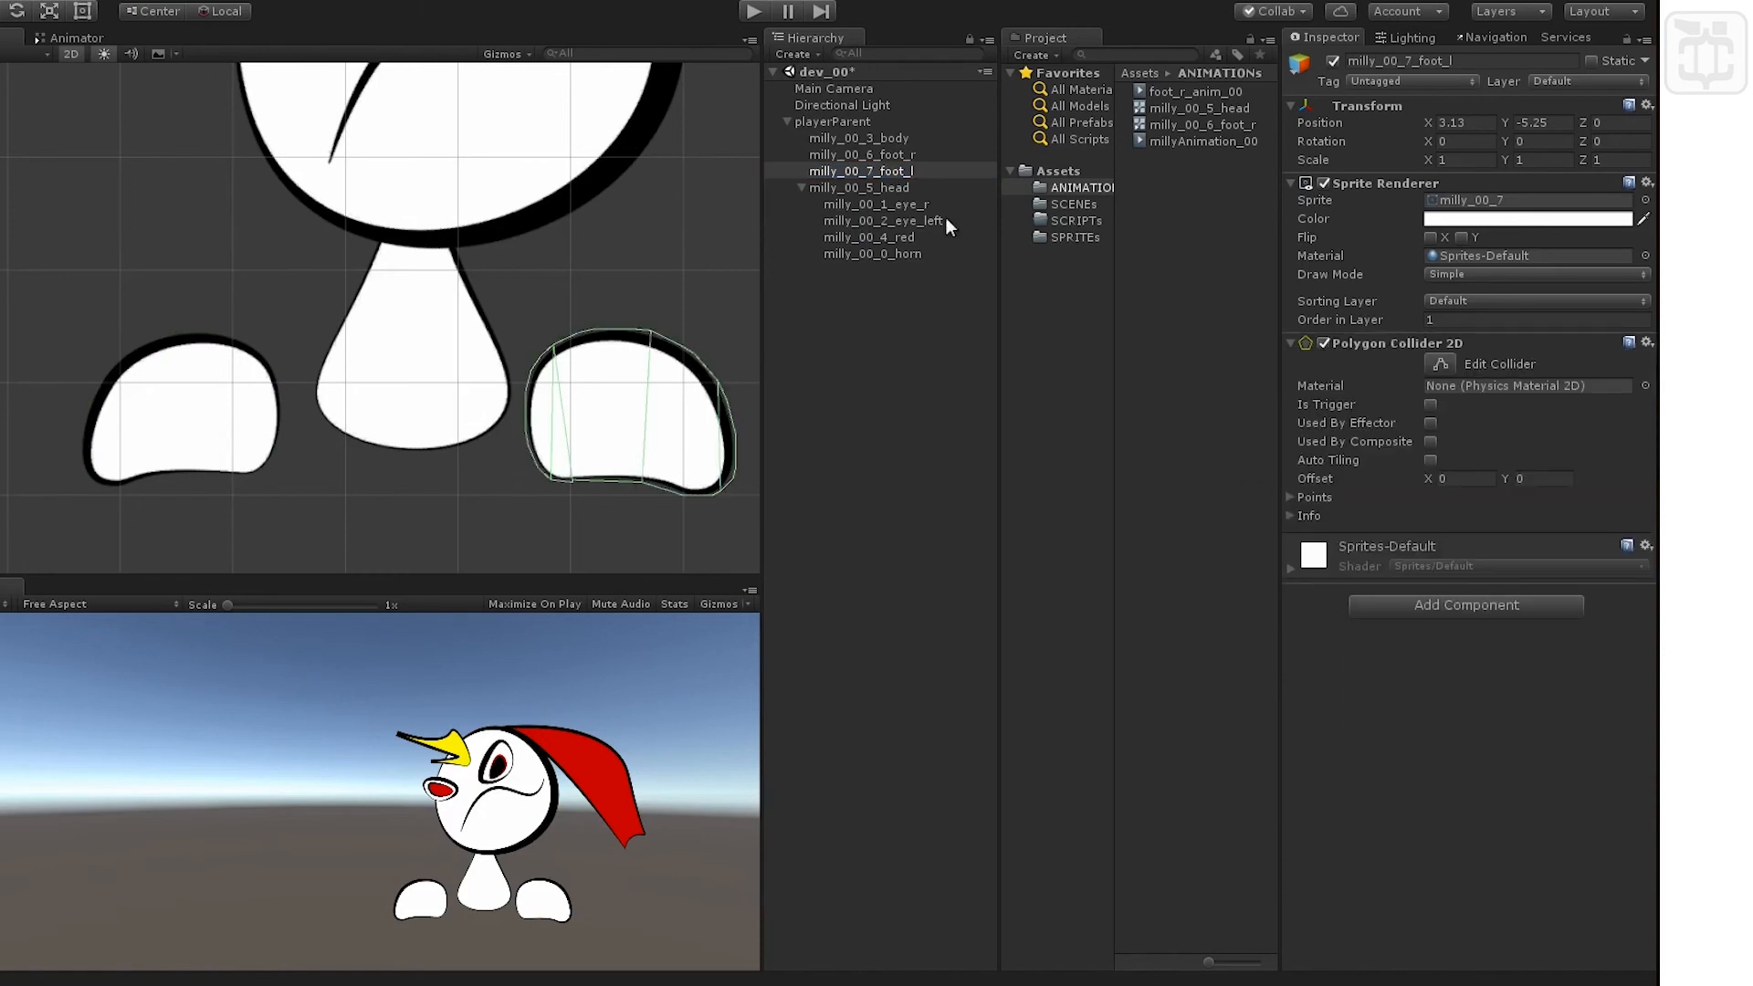
# Add a Polygon Collider 2D component to milly_00_3_body.
pyautogui.click(909, 140)
pyautogui.doubleClick(912, 139)
pyautogui.click(1452, 409)
pyautogui.click(1451, 494)
# Save the scene and add a Polygon Collider 2D component to milly_00_5_head.
pyautogui.click(870, 185)
pyautogui.write('w')
pyautogui.click(426, 285)
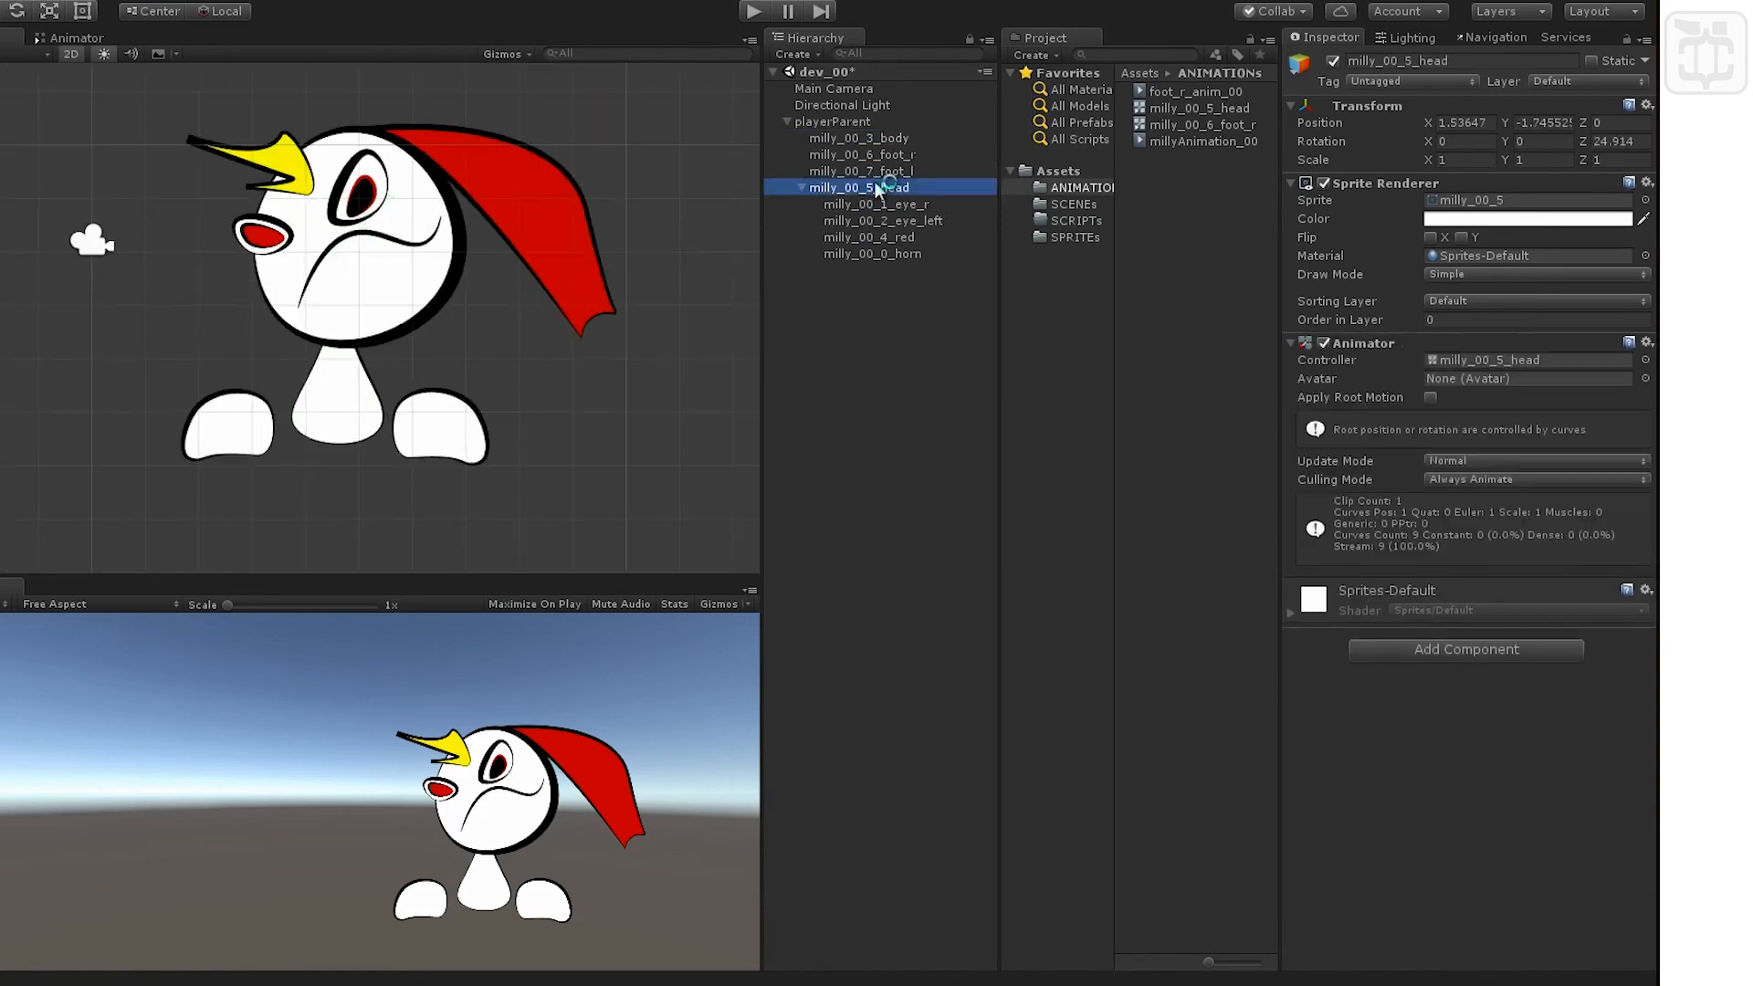
pyautogui.click(1355, 61)
pyautogui.hotkey('ctrl', 'z')
pyautogui.click(863, 187)
pyautogui.hotkey('ctrl', 's')
pyautogui.click(1441, 650)
pyautogui.click(1505, 731)
# Add a Polygon Collider 2D component to the red piece, milly_00_4_red.
pyautogui.click(577, 215)
pyautogui.click(1520, 411)
pyautogui.click(1538, 487)
# Run the scene, select playerParent to inspect the collider outlines on the animated parts, and stop play mode.
pyautogui.click(284, 167)
pyautogui.click(955, 505)
pyautogui.click(752, 12)
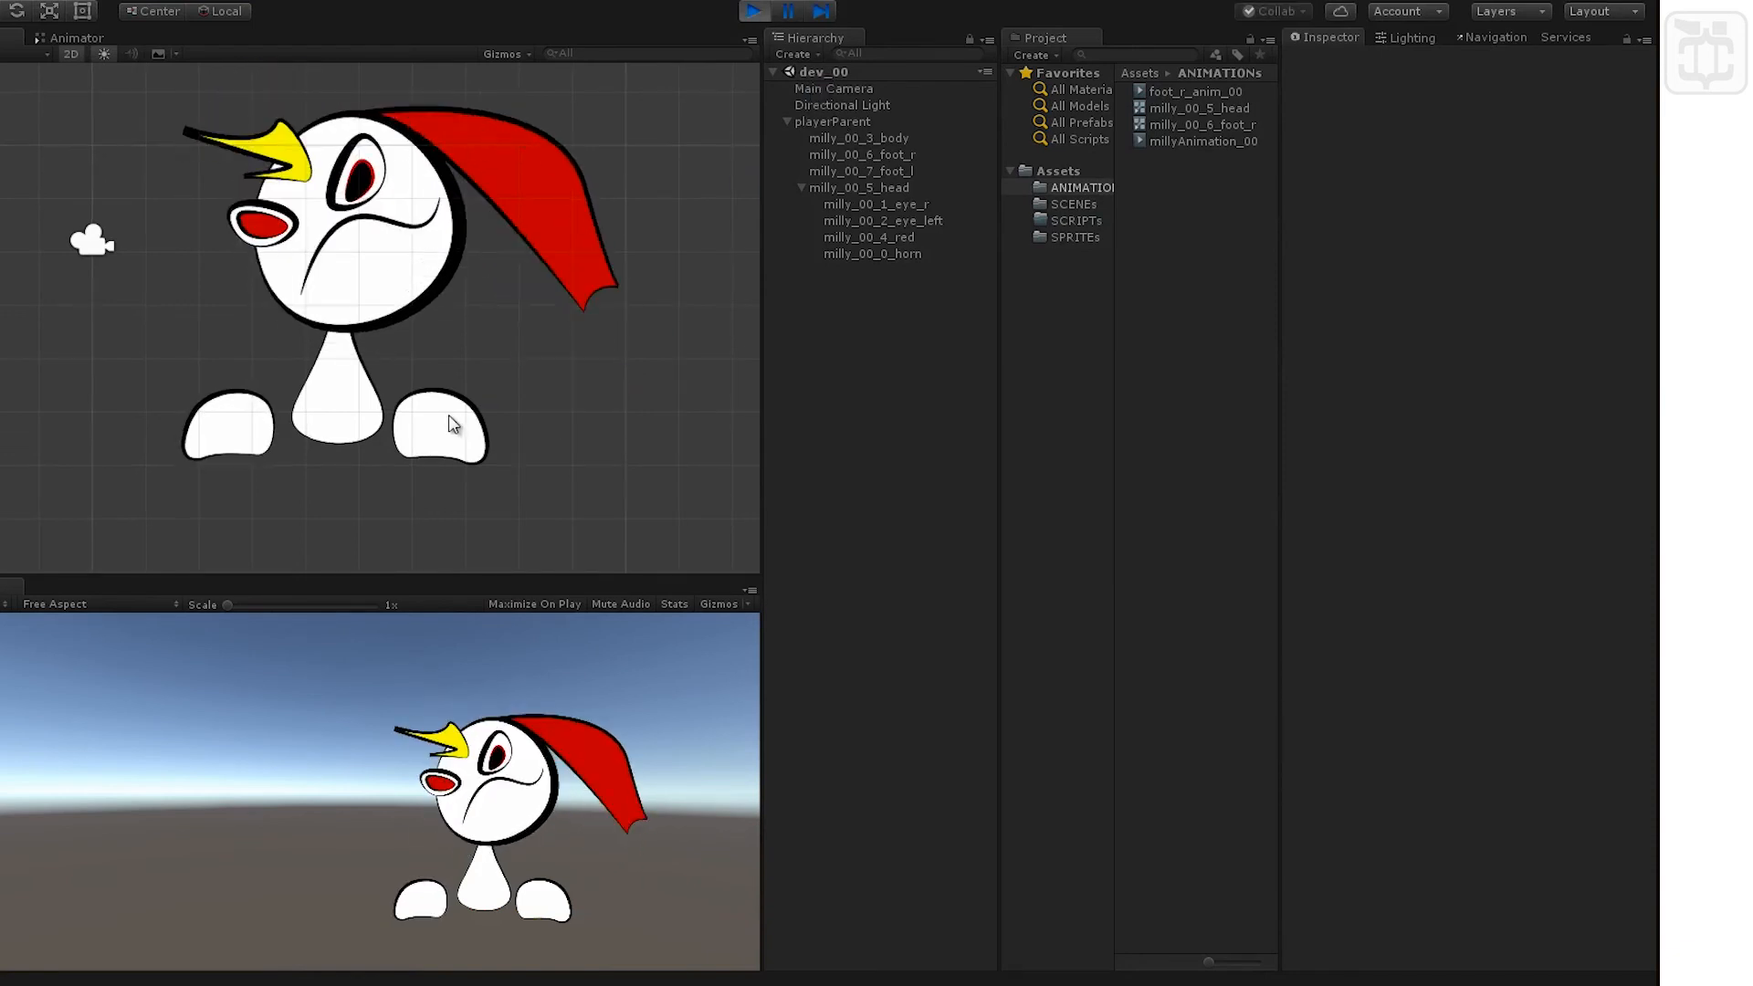
pyautogui.click(836, 117)
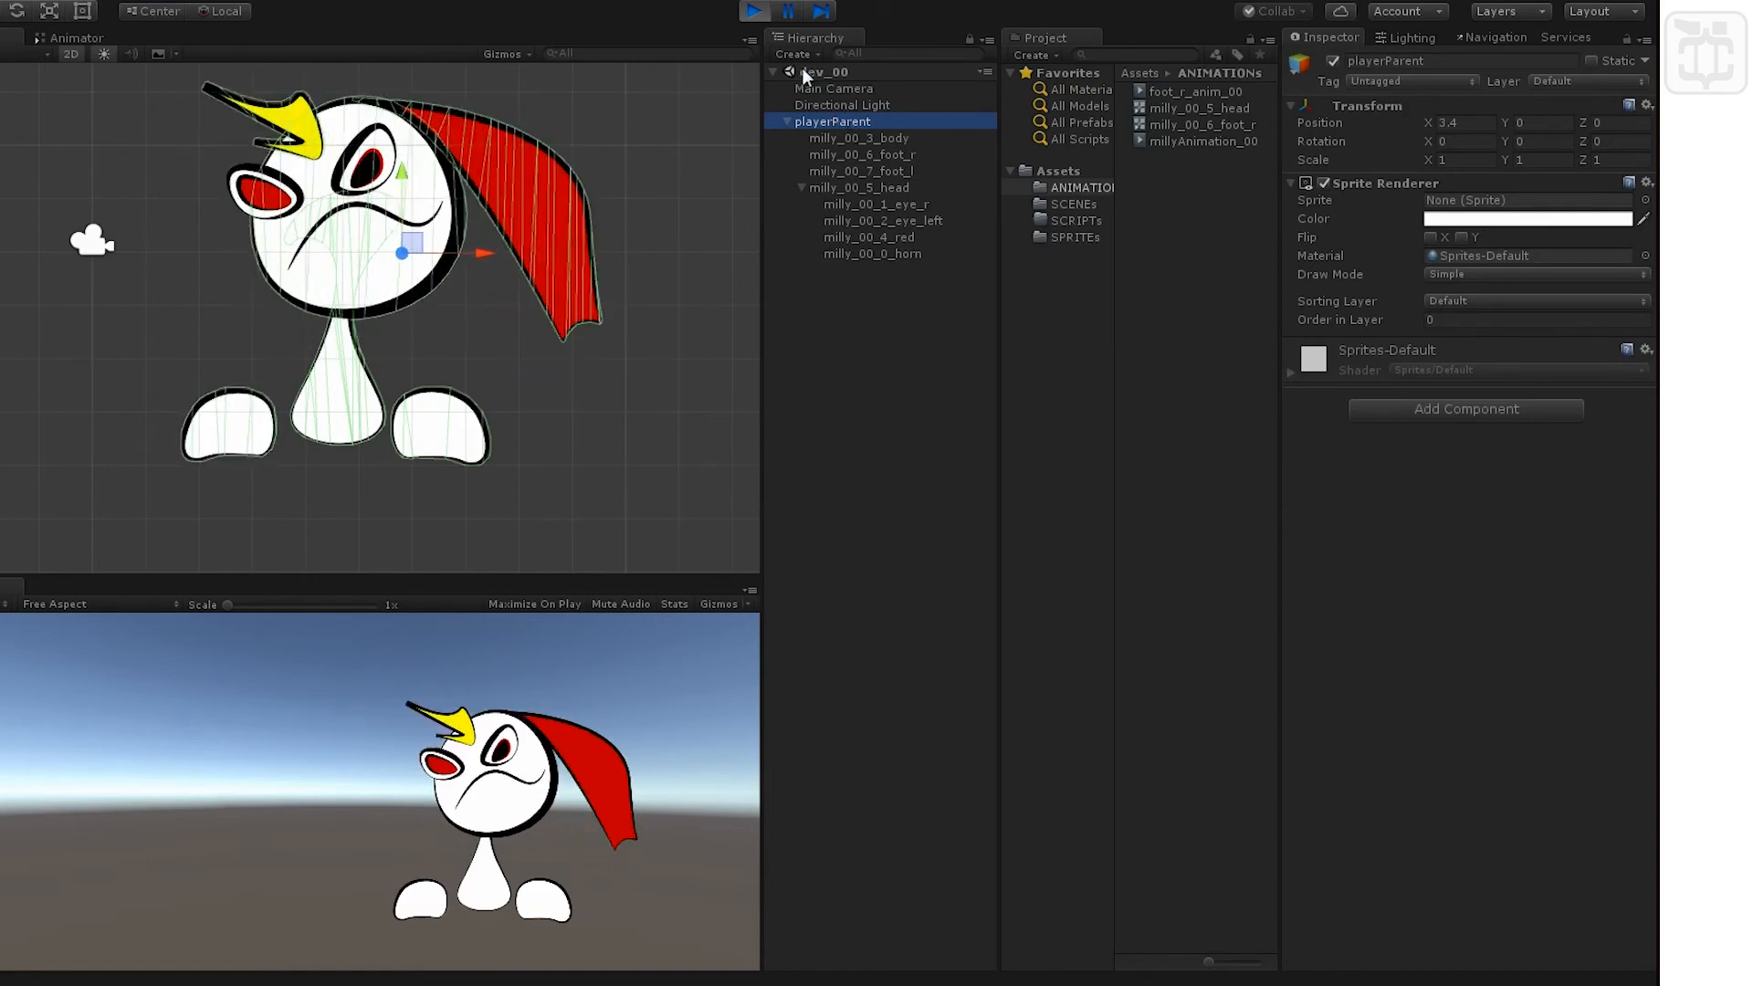
pyautogui.click(537, 635)
pyautogui.click(754, 12)
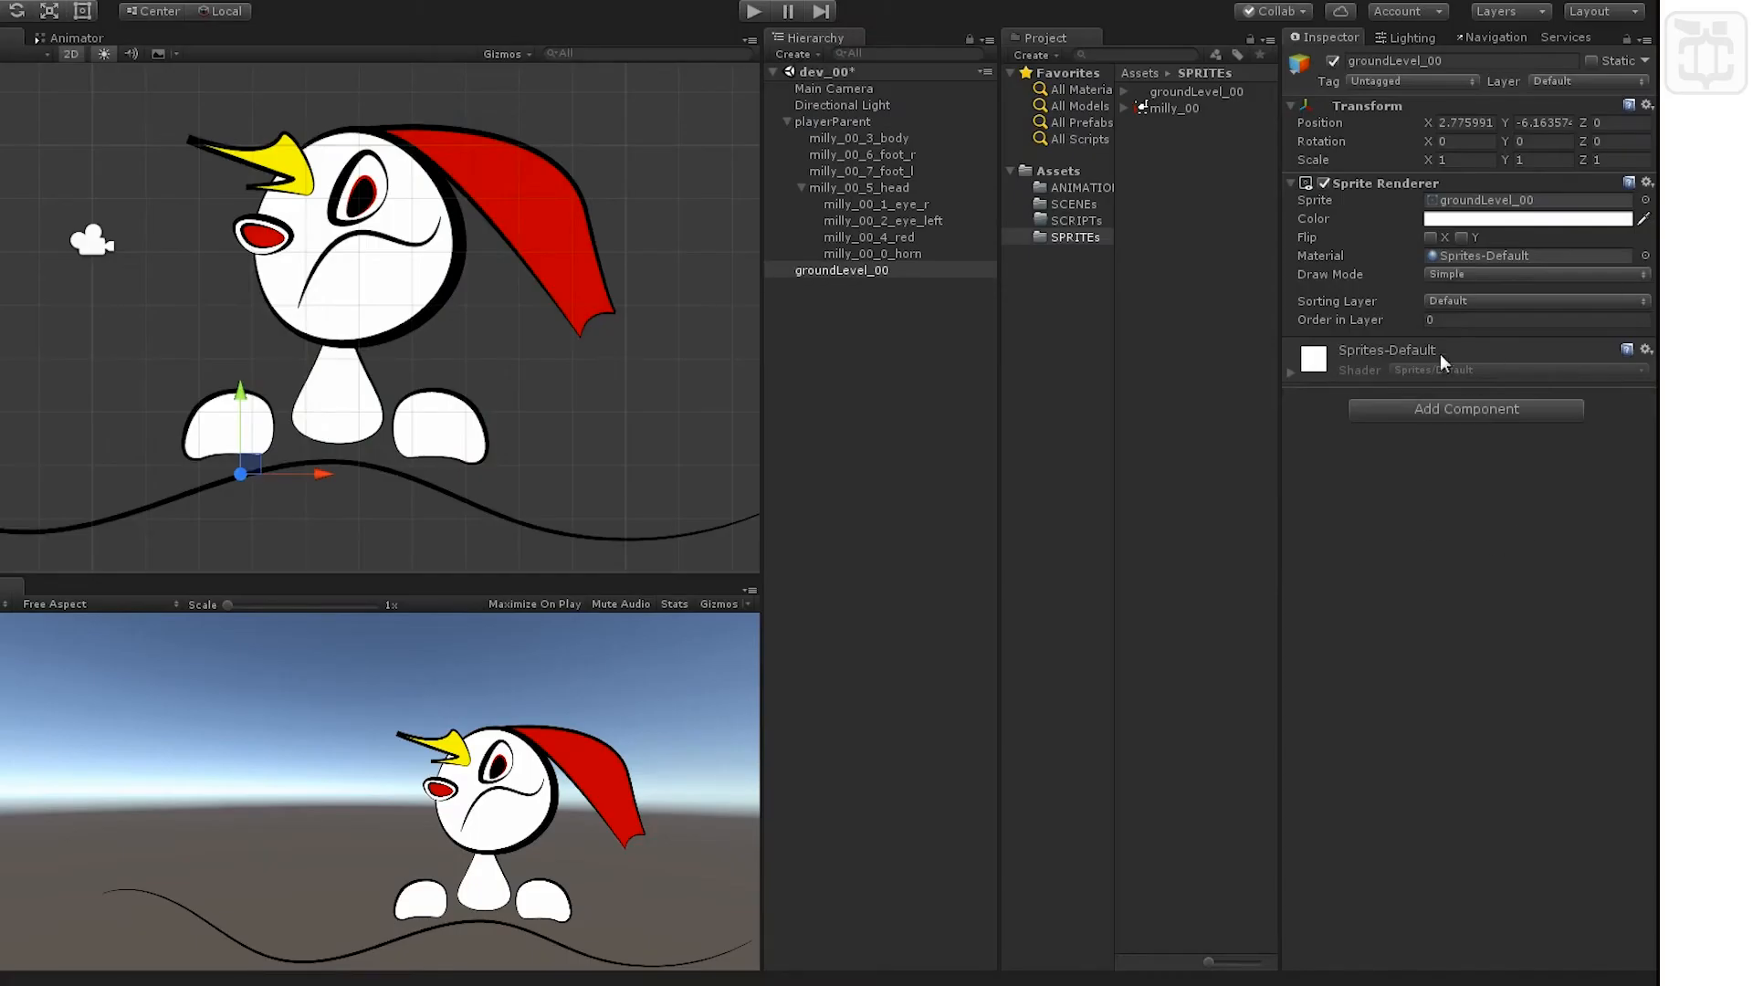
# Try a Rigidbody 2D component on groundLevel_00 and remove it.
pyautogui.click(1415, 409)
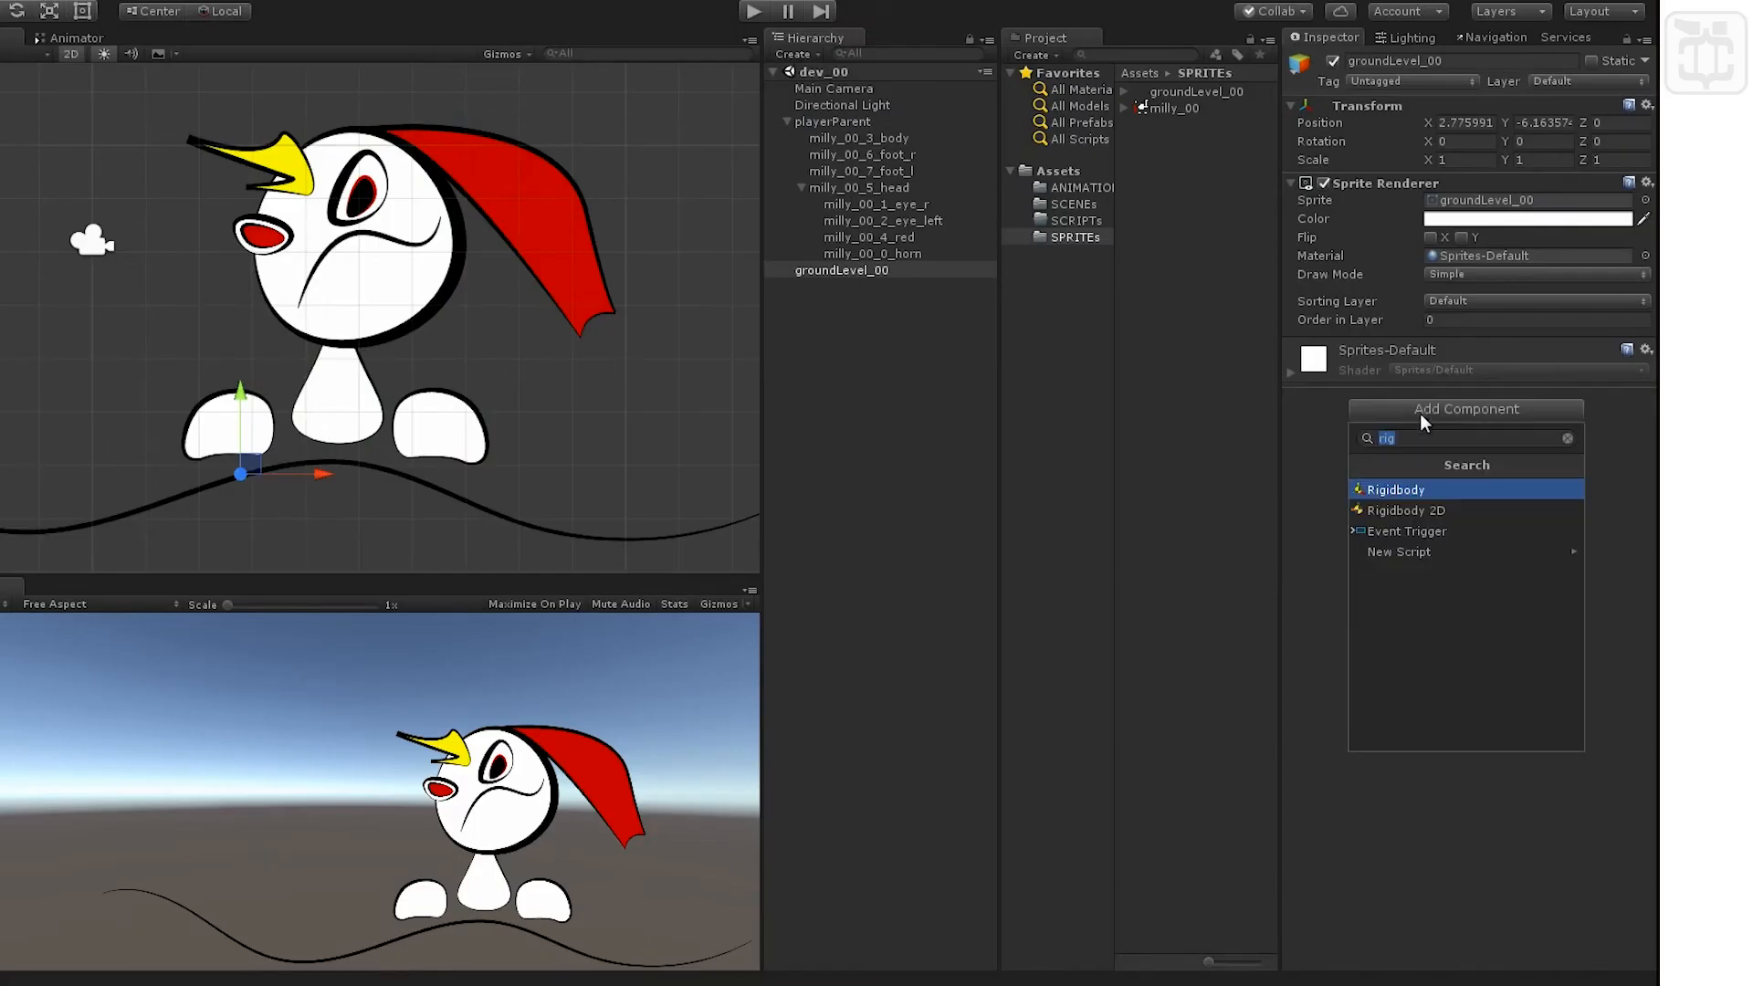
pyautogui.click(1408, 511)
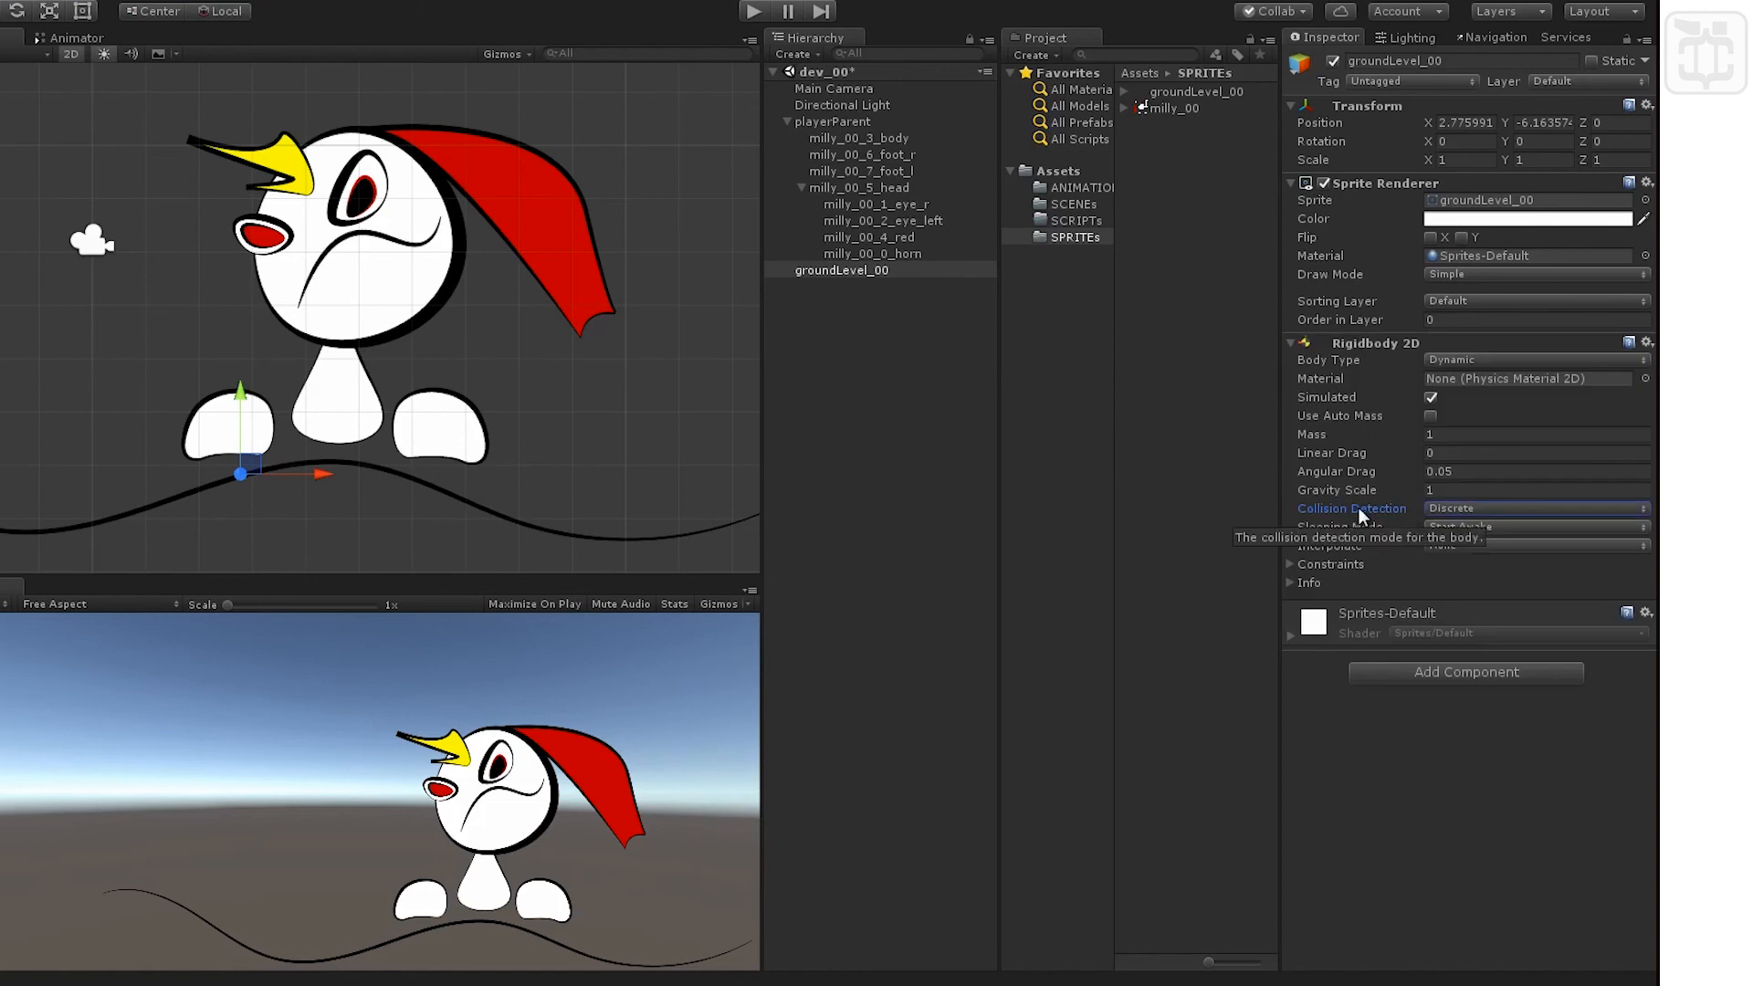
pyautogui.click(1411, 344)
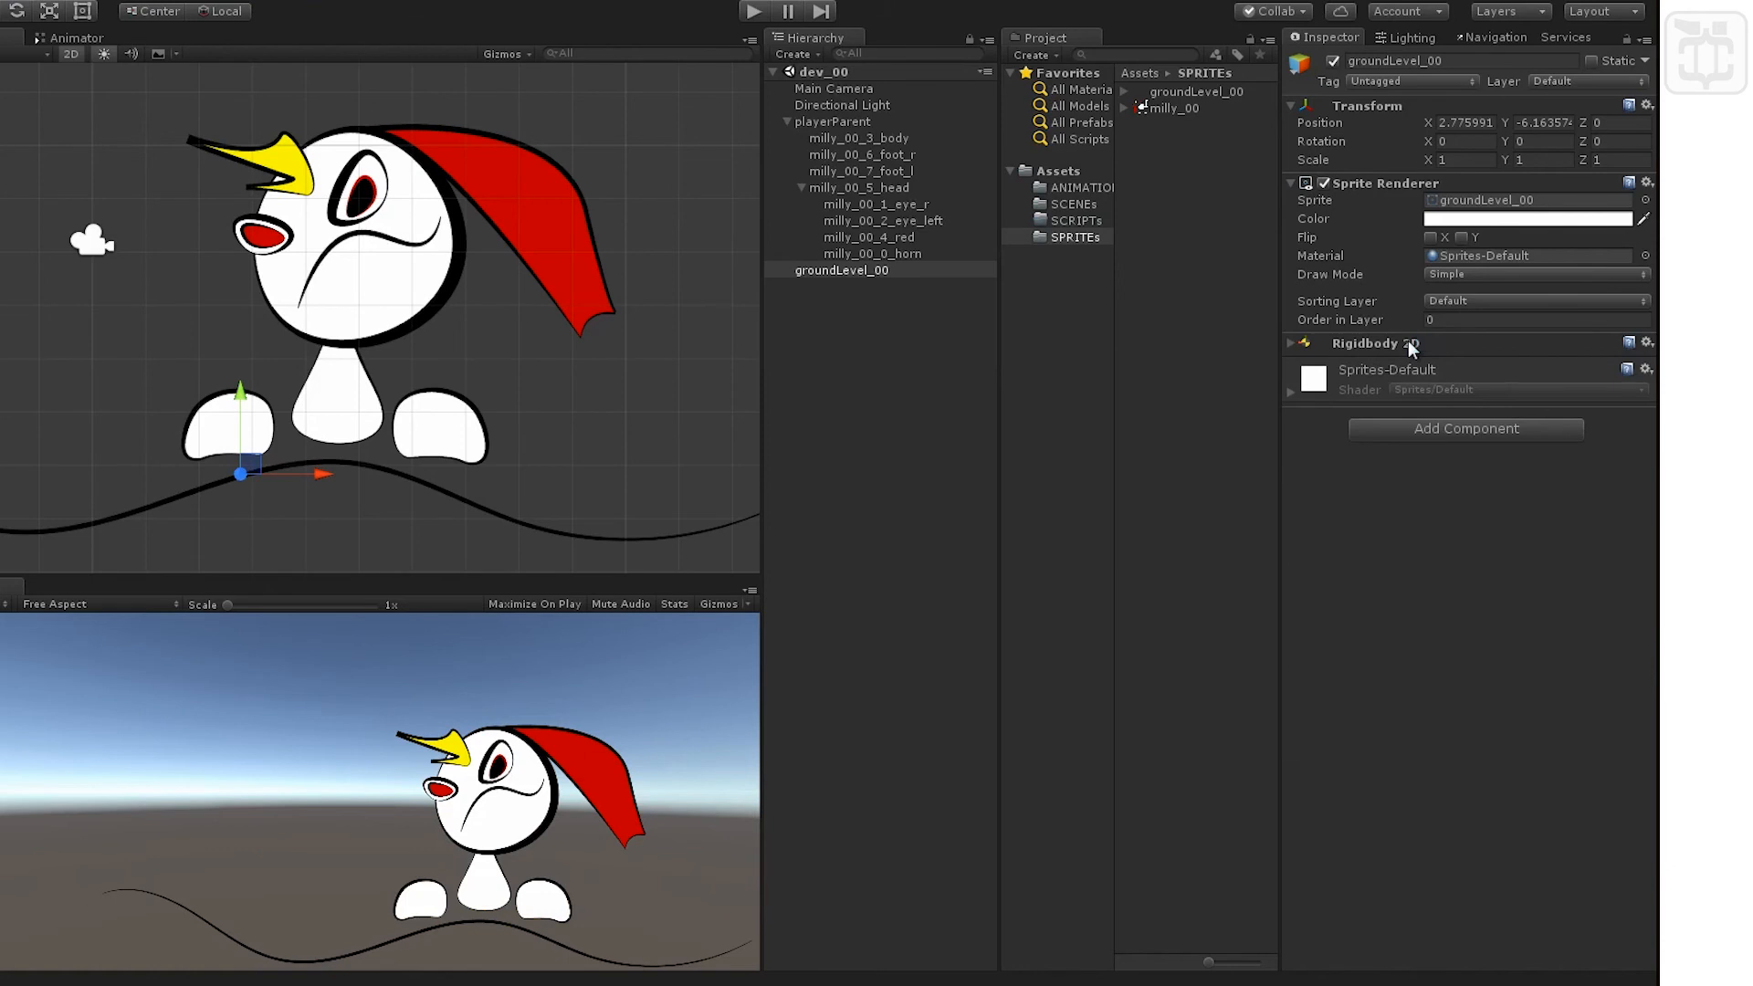
pyautogui.rightClick(1408, 341)
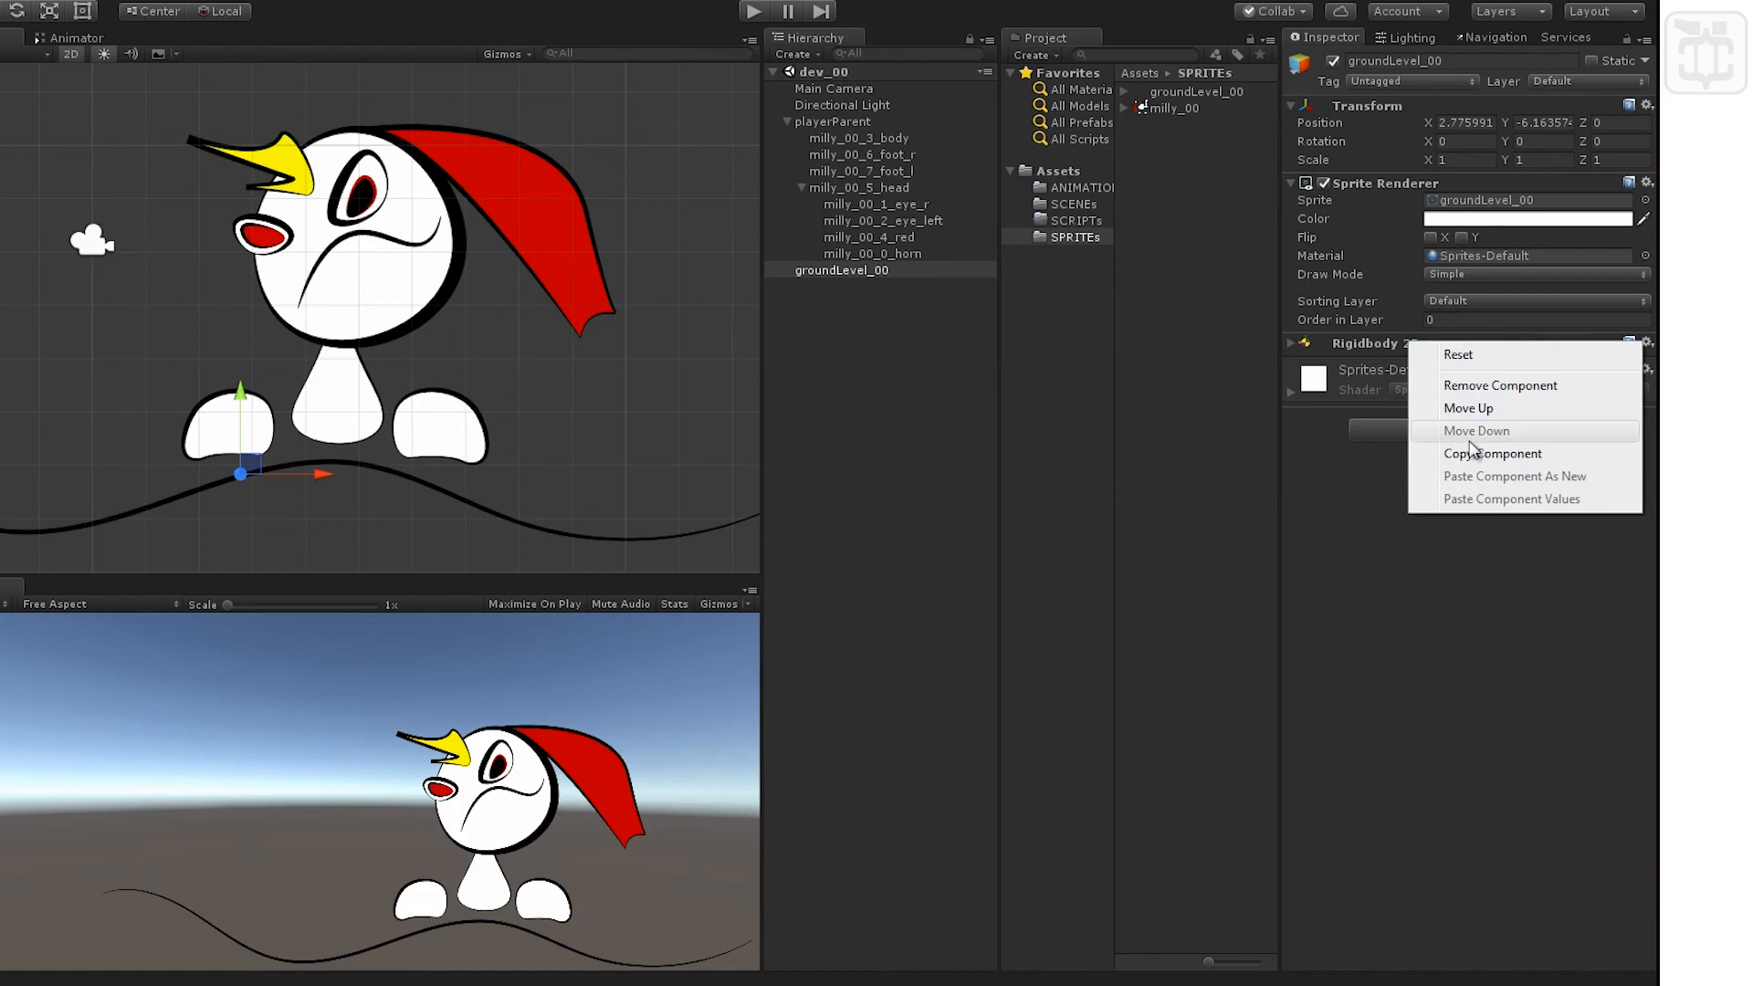
pyautogui.click(1469, 389)
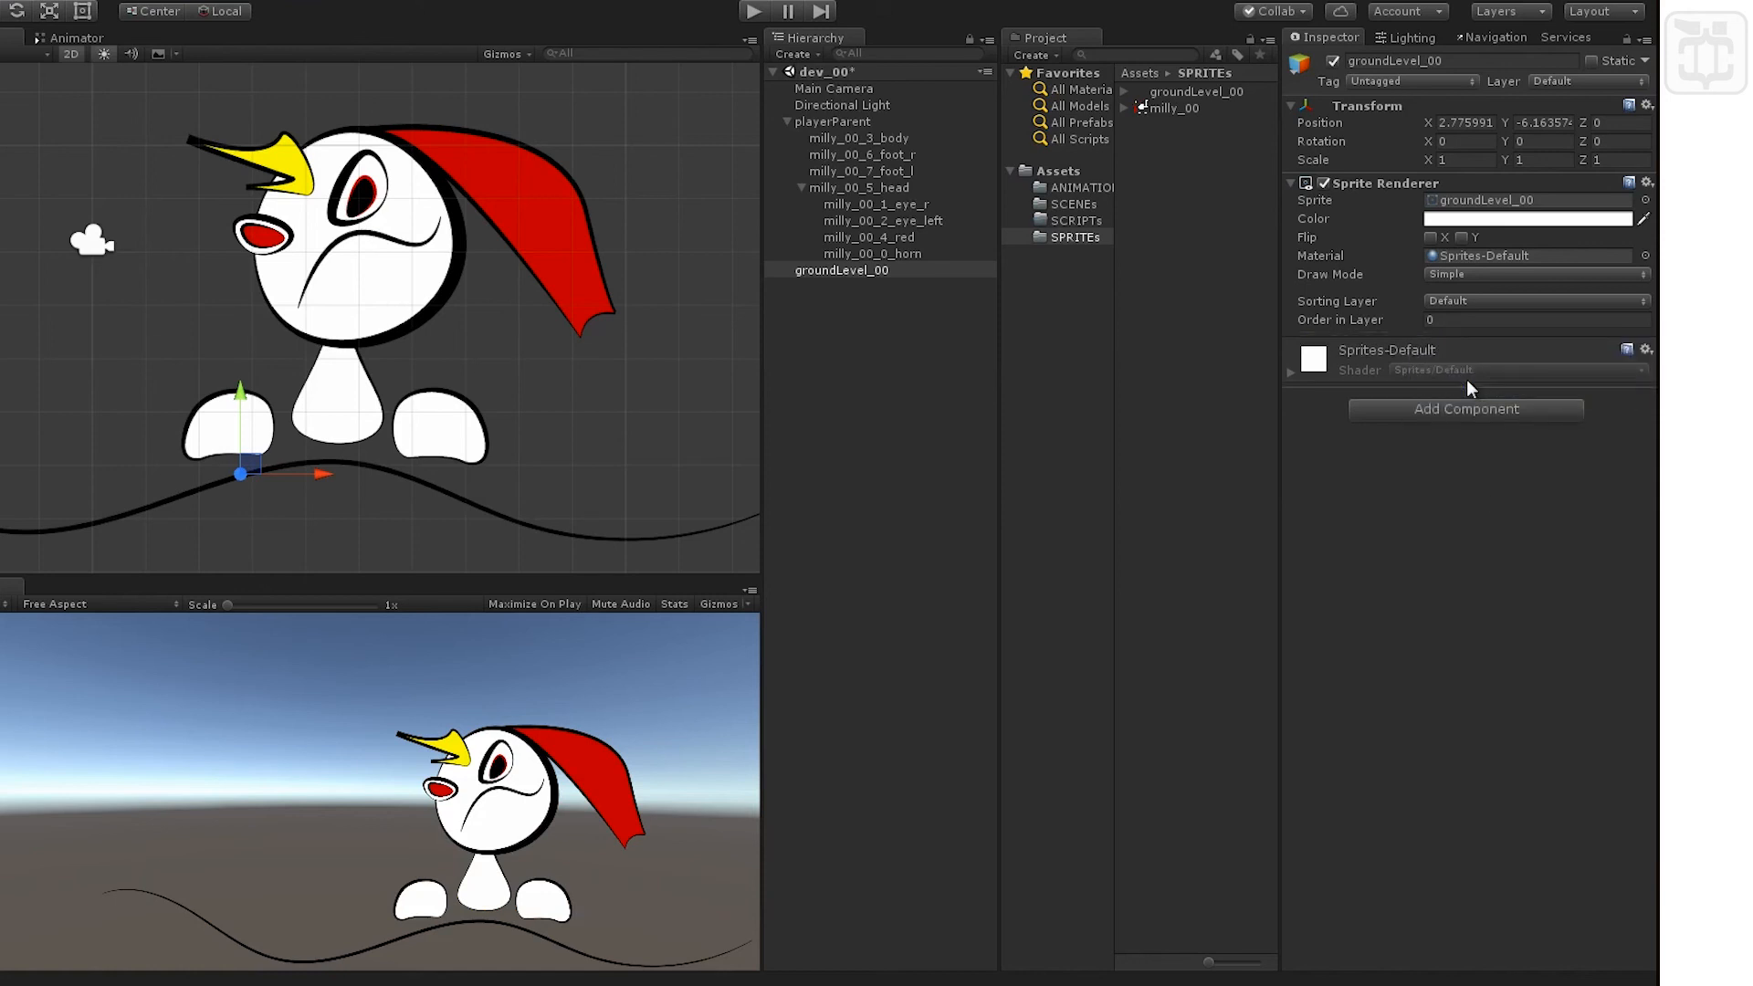
# Add a Polygon Collider 2D component to groundLevel_00.
pyautogui.click(1456, 408)
pyautogui.write('pol')
pyautogui.click(1440, 489)
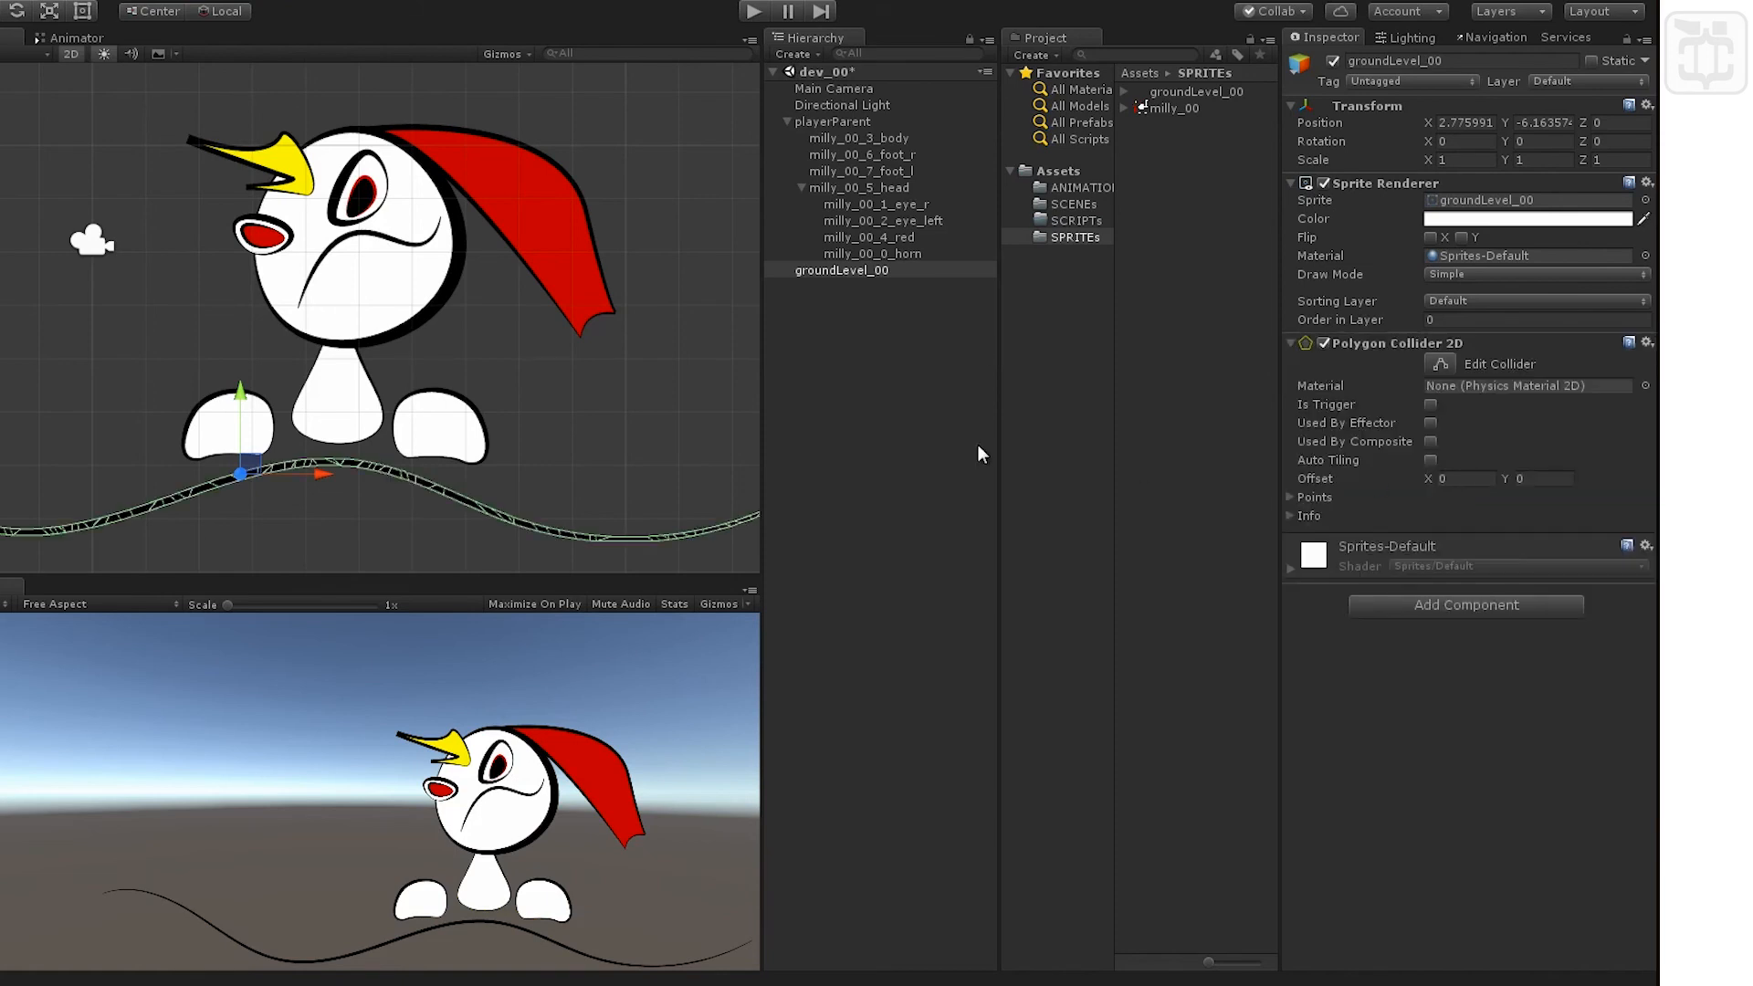
# Test the physics in play mode by shifting playerParent's X position to move the character over the ground, and stop playing.
pyautogui.click(765, 13)
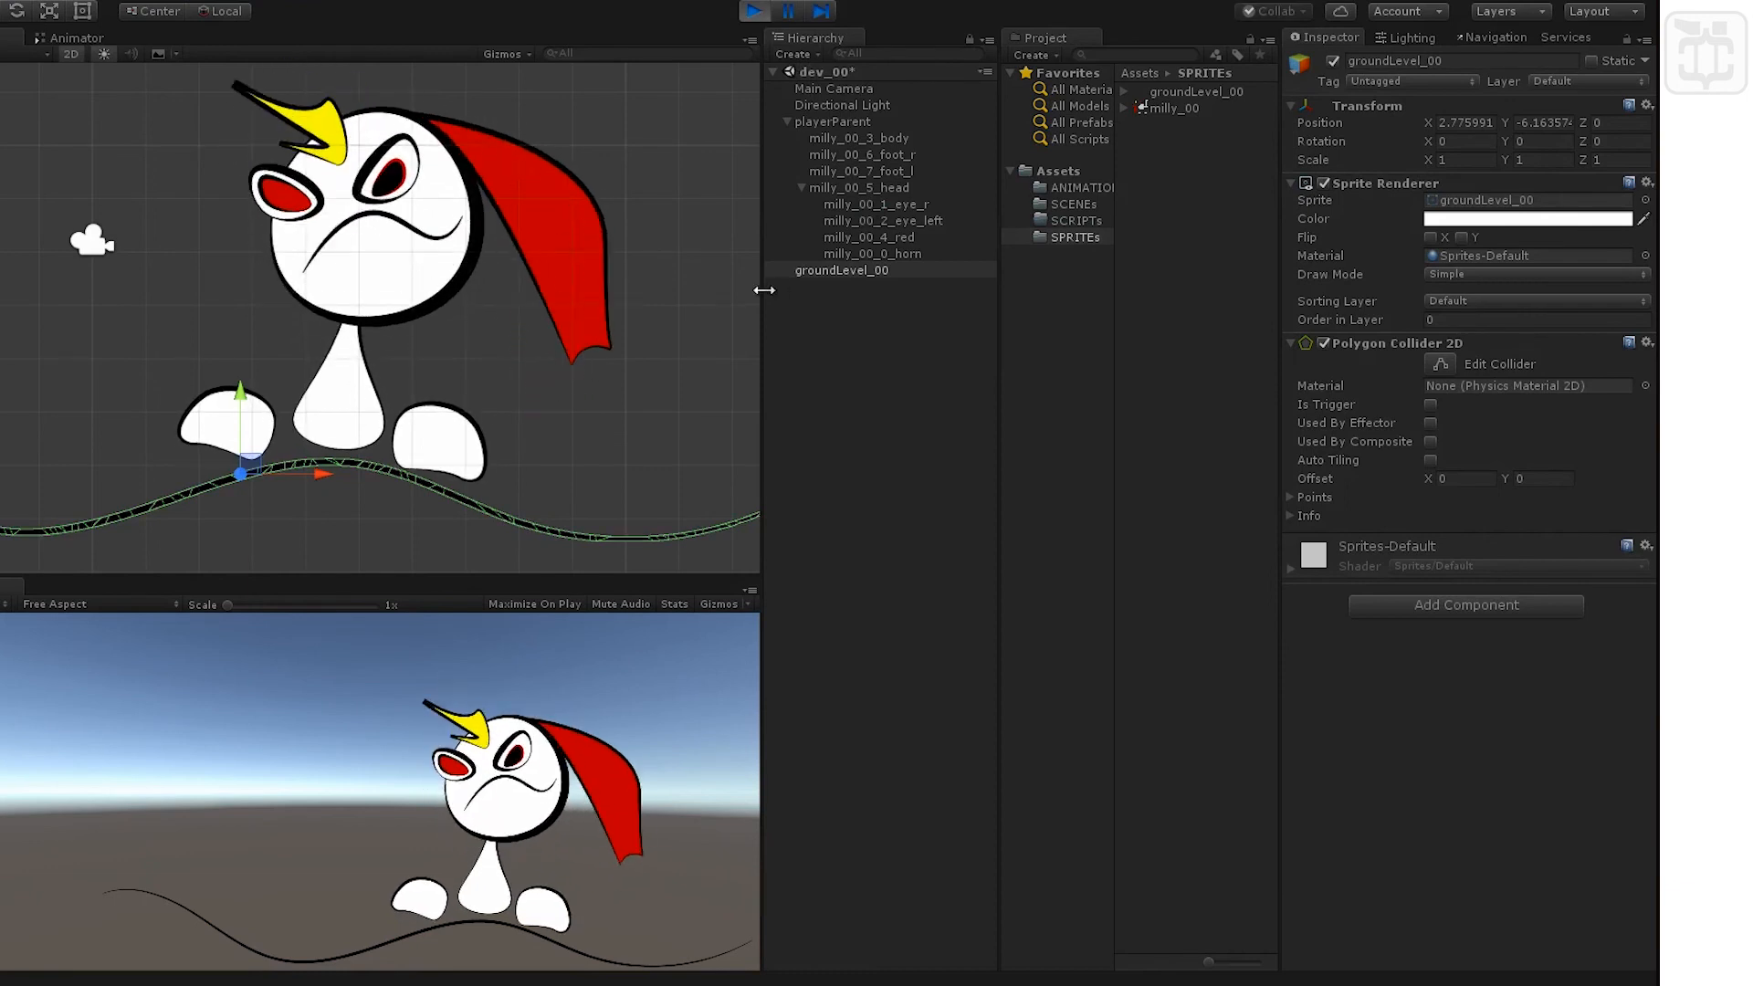
pyautogui.click(803, 121)
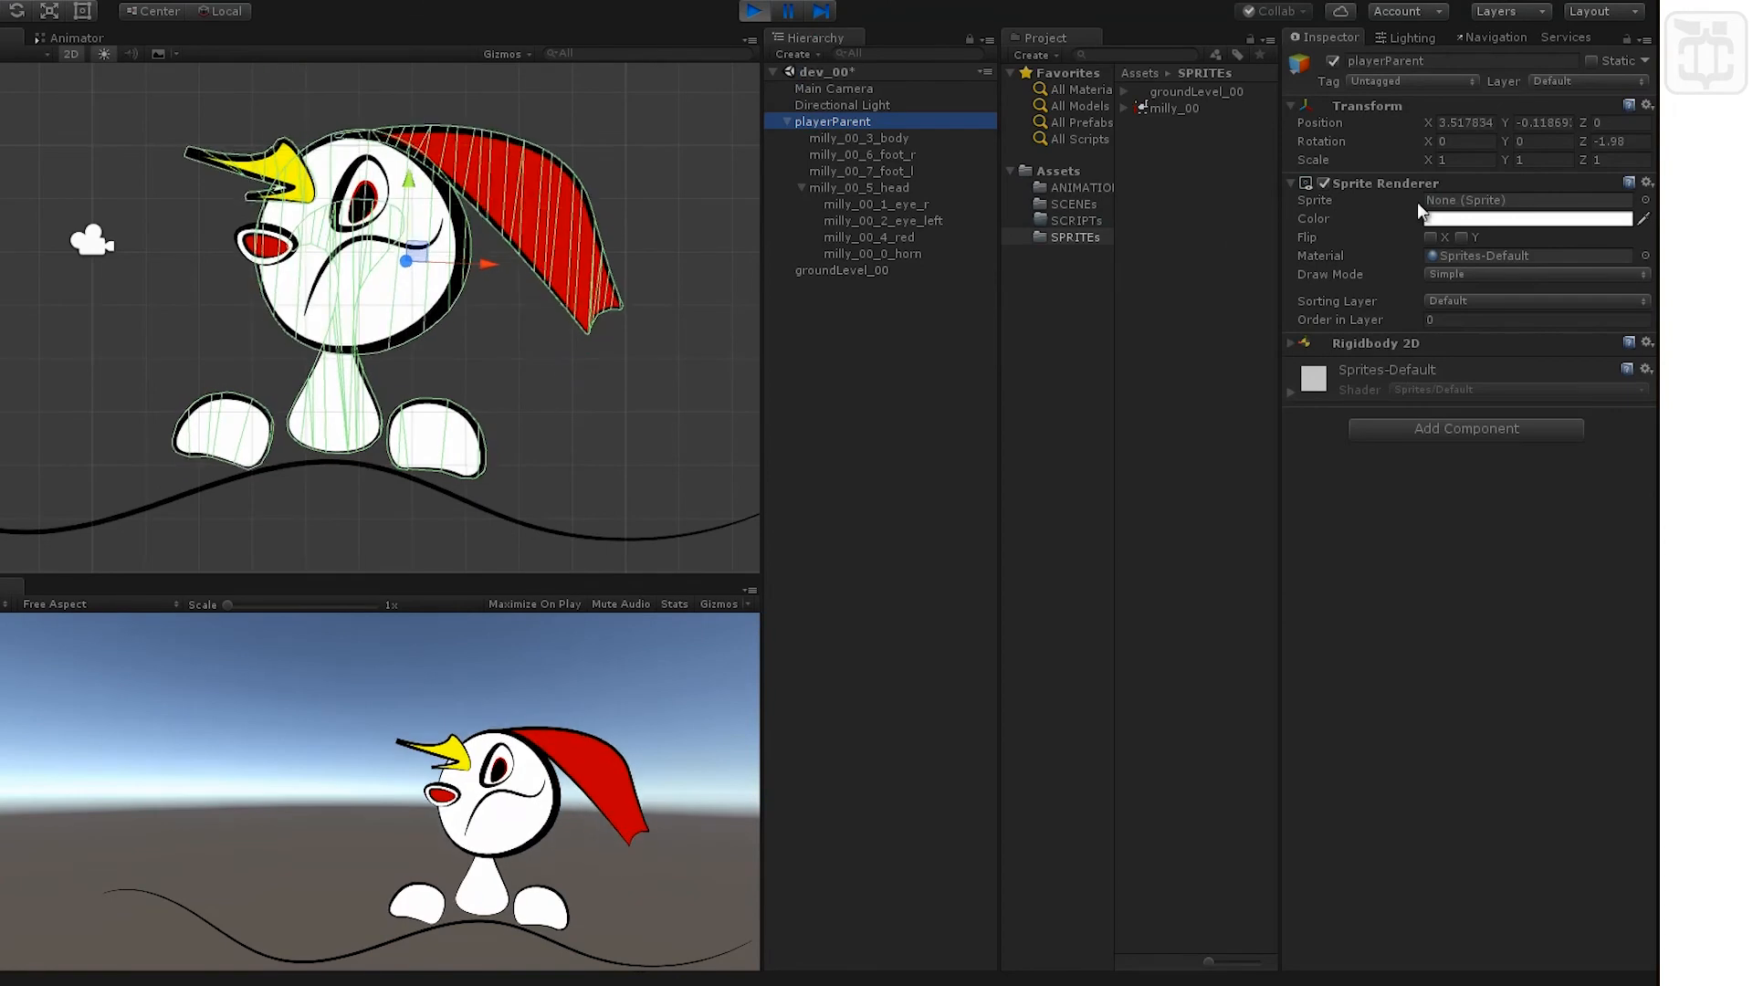
pyautogui.moveTo(1429, 123); pyautogui.dragTo(1312, 133)
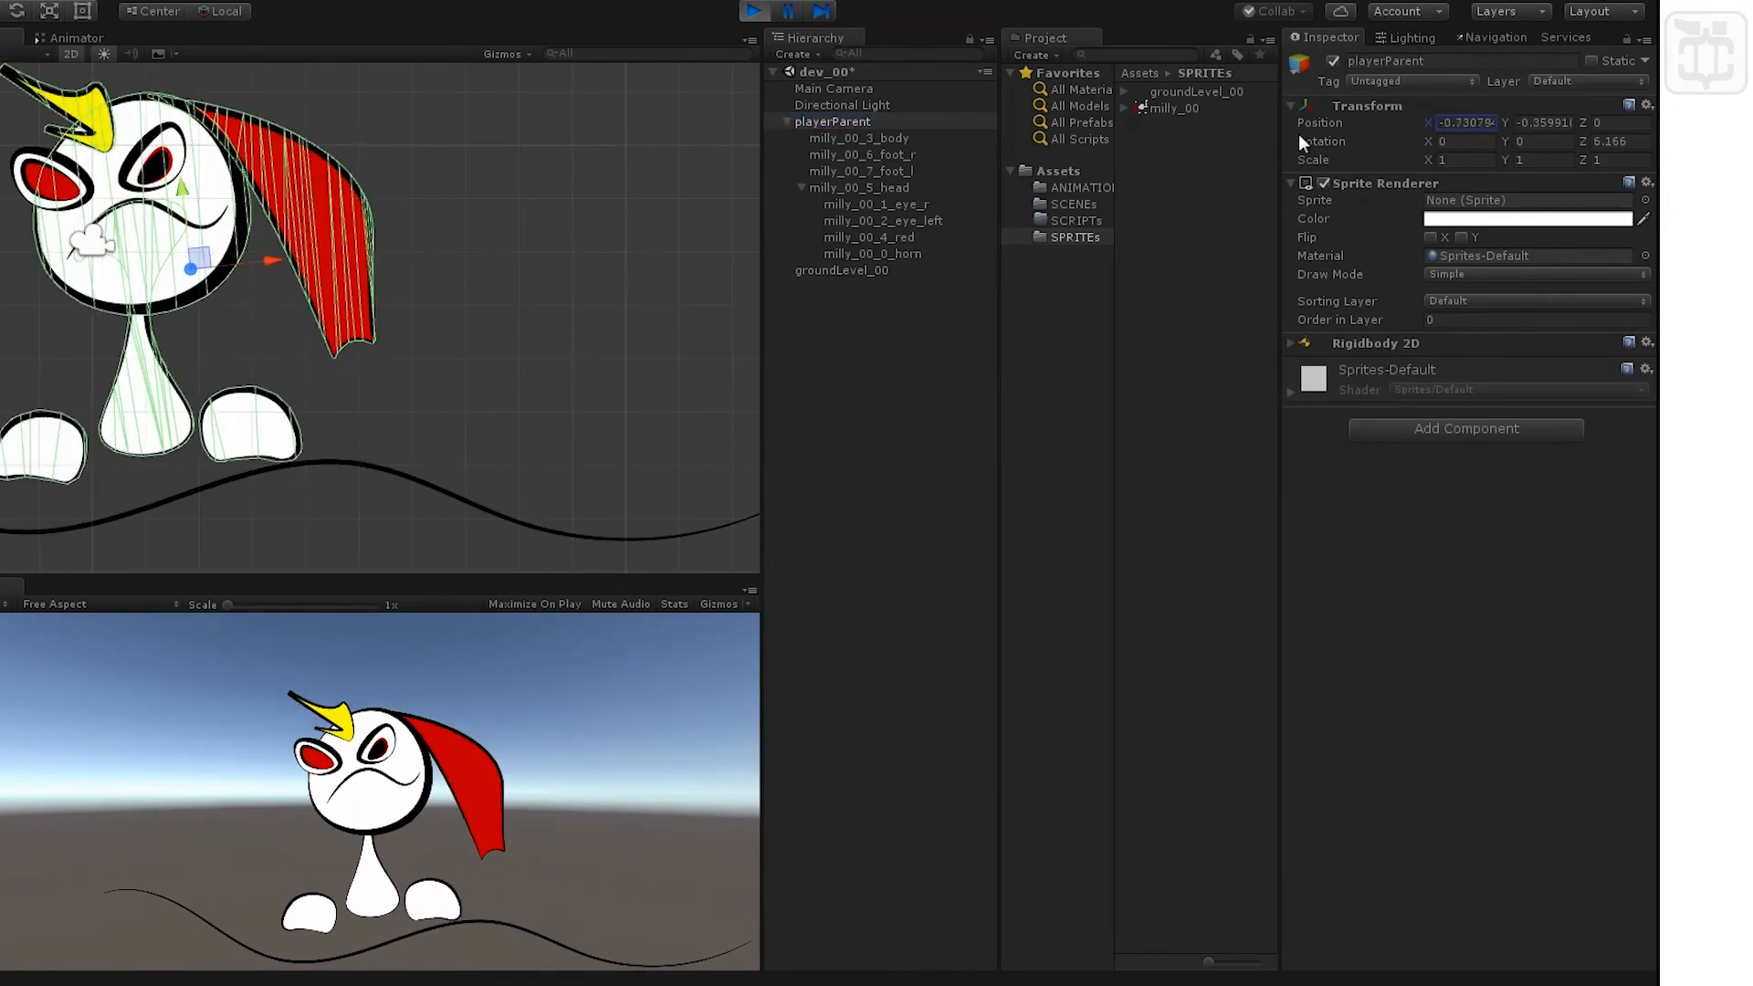
pyautogui.scroll(-5, 324, 356)
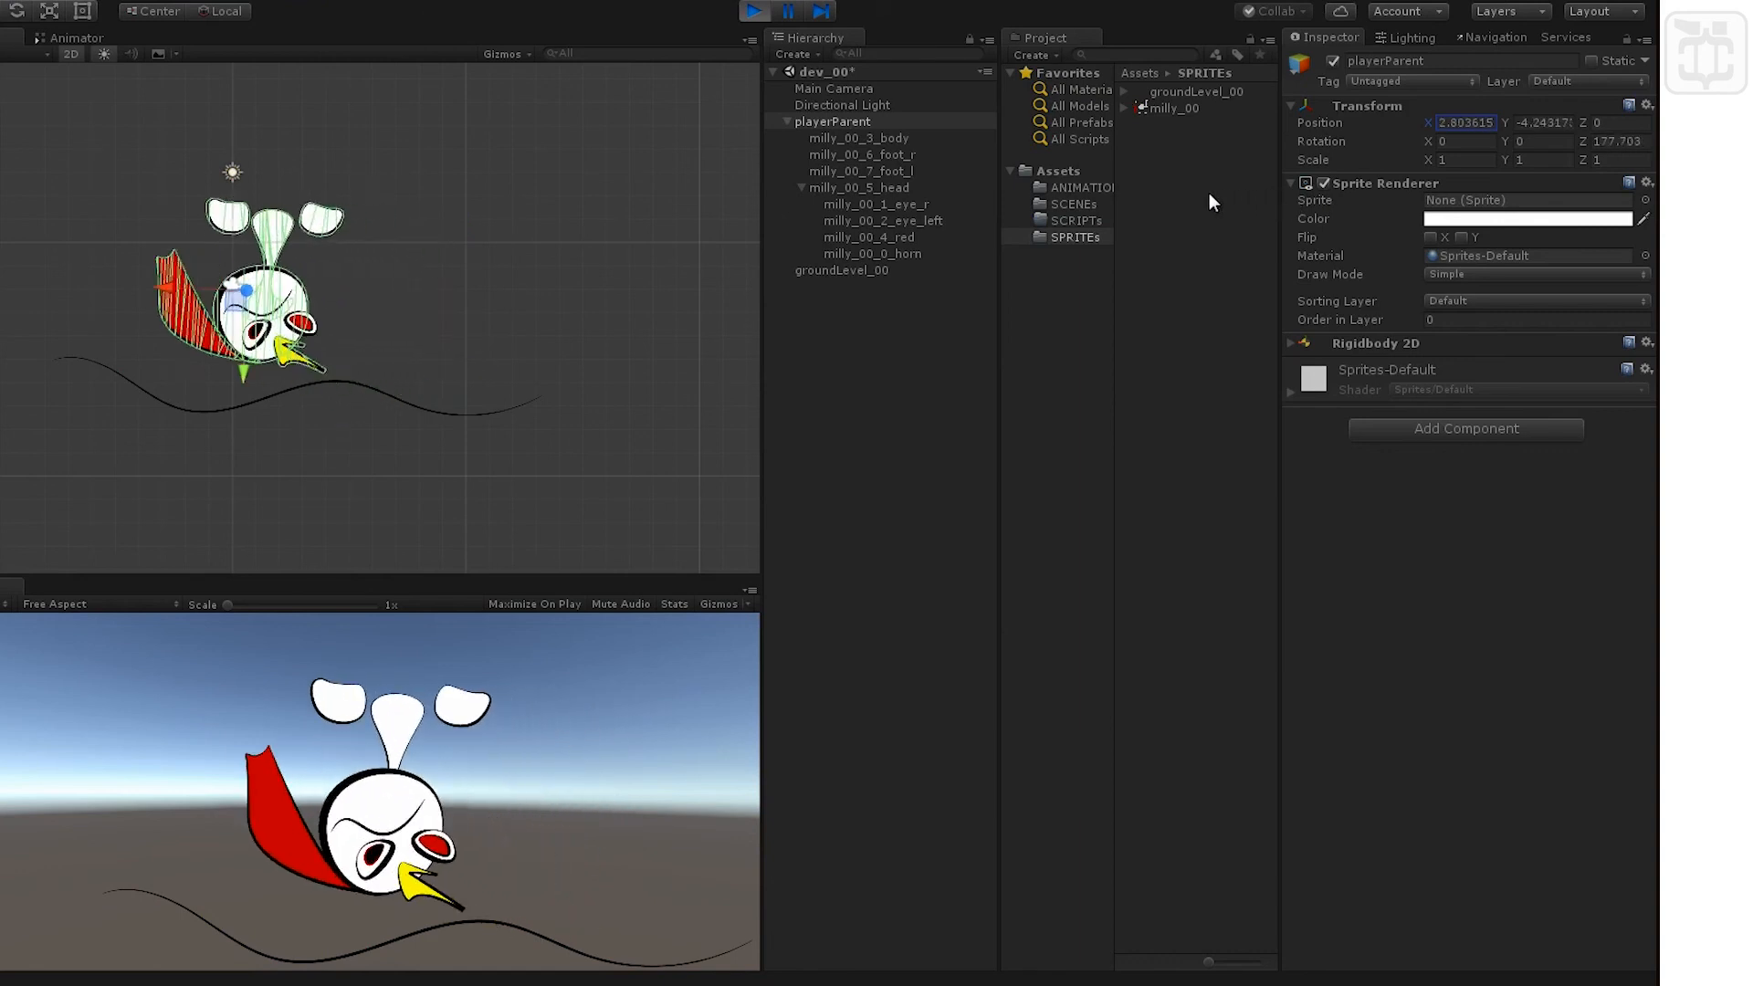
pyautogui.click(760, 15)
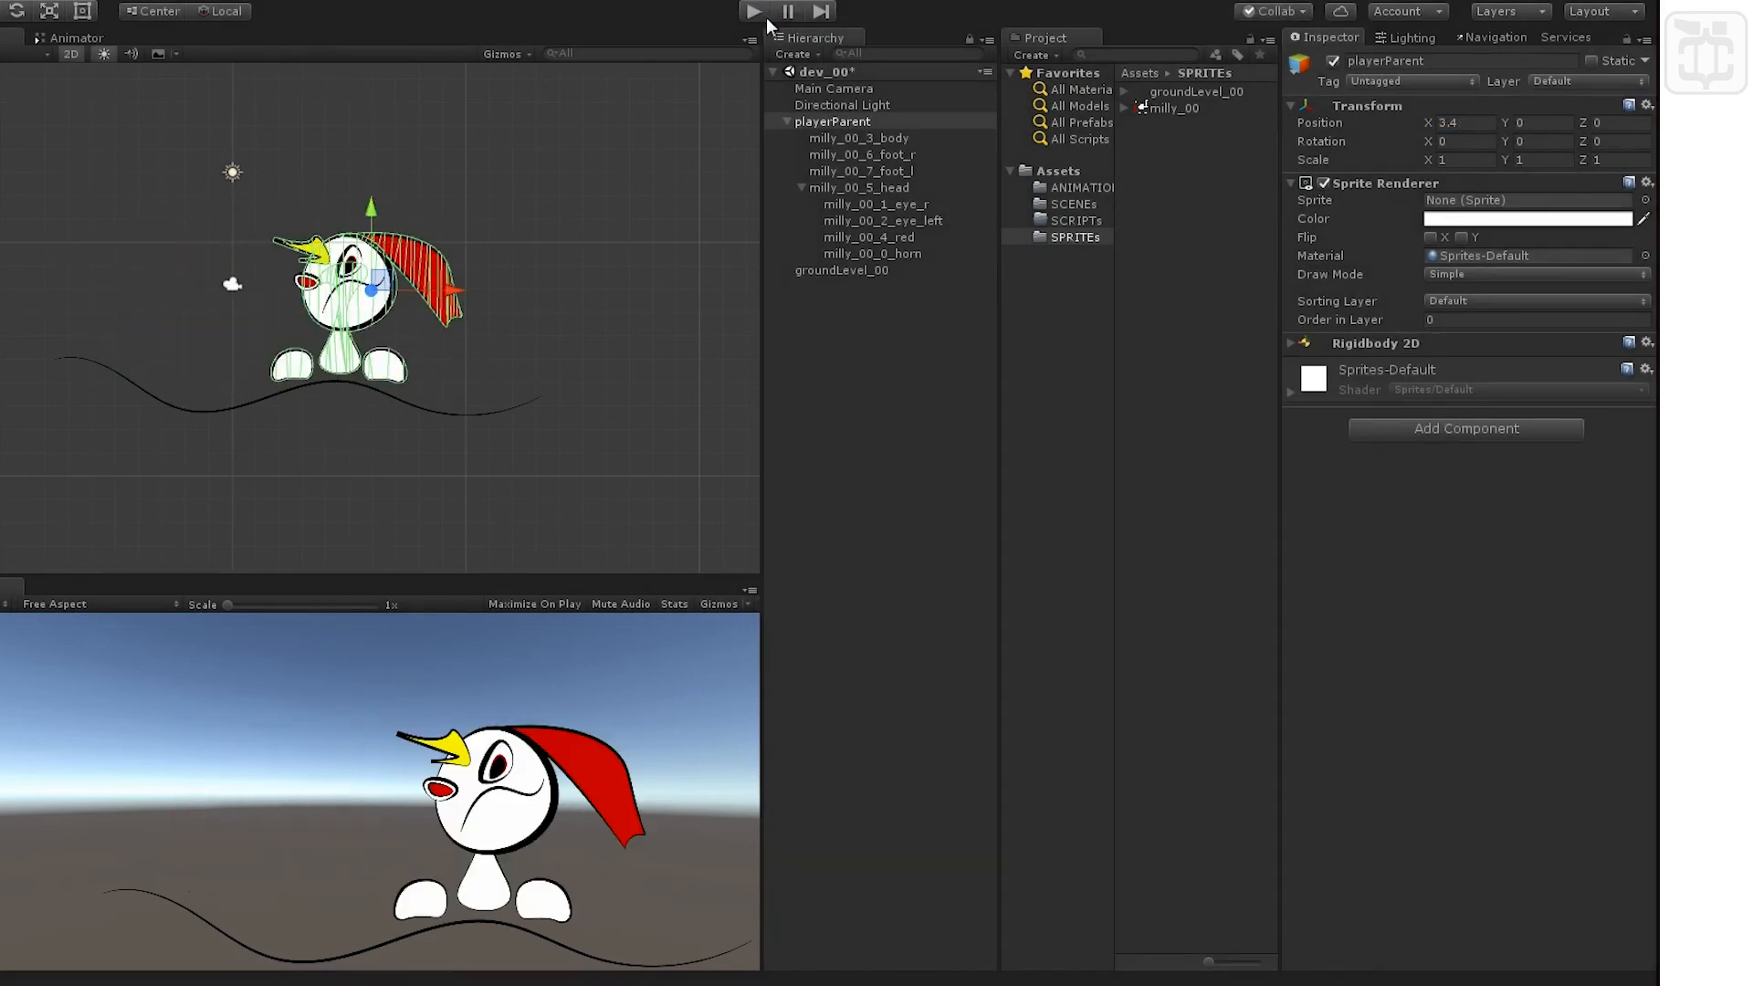
# Freeze the Z rotation in the constraints of playerParent's Rigidbody 2D and run the scene.
pyautogui.click(1290, 343)
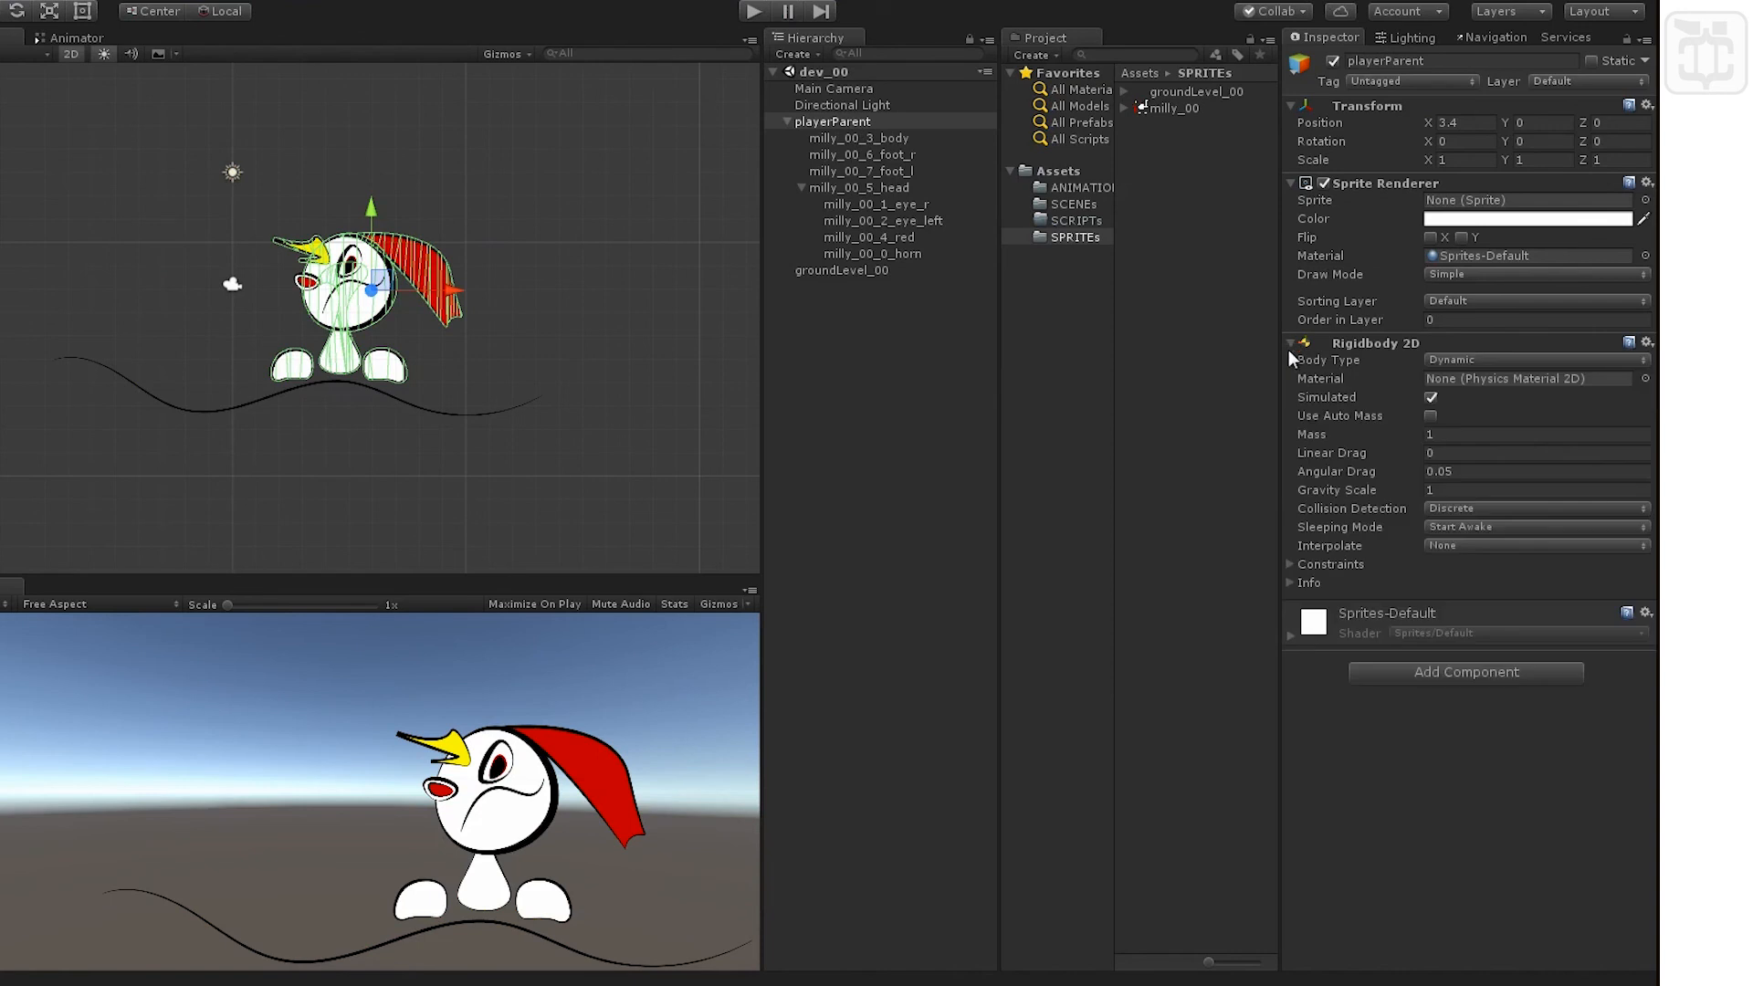
pyautogui.click(1291, 565)
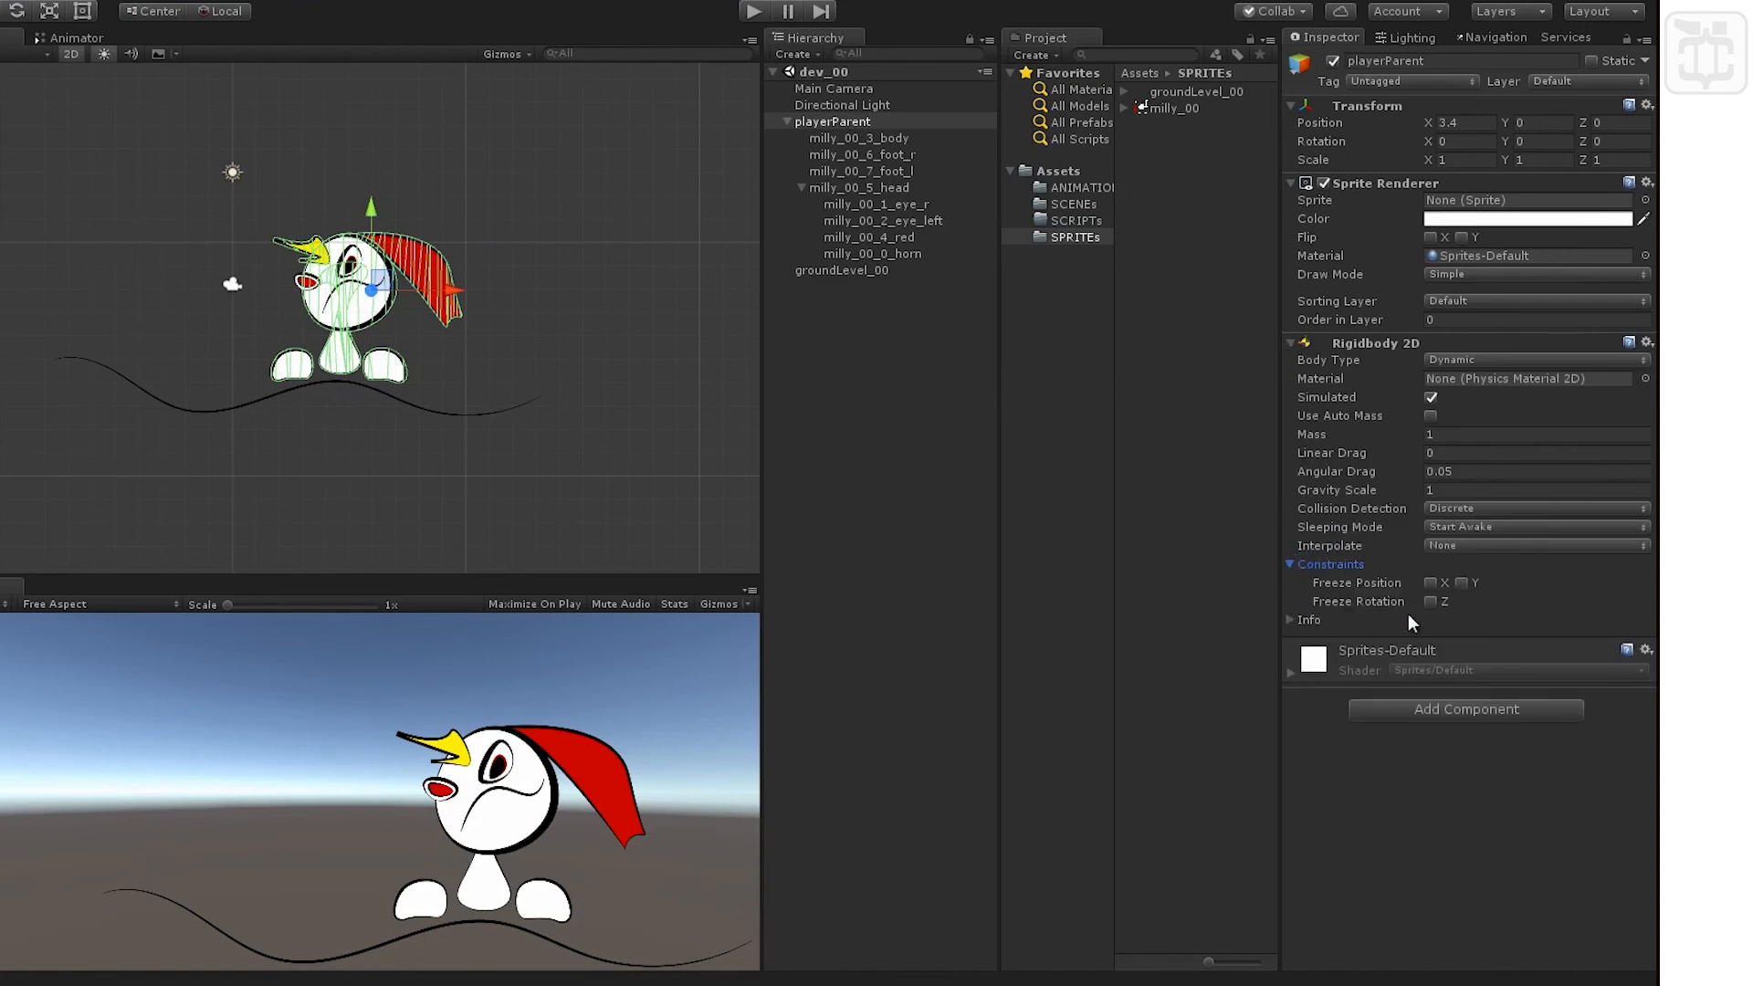
pyautogui.click(1428, 603)
pyautogui.click(766, 11)
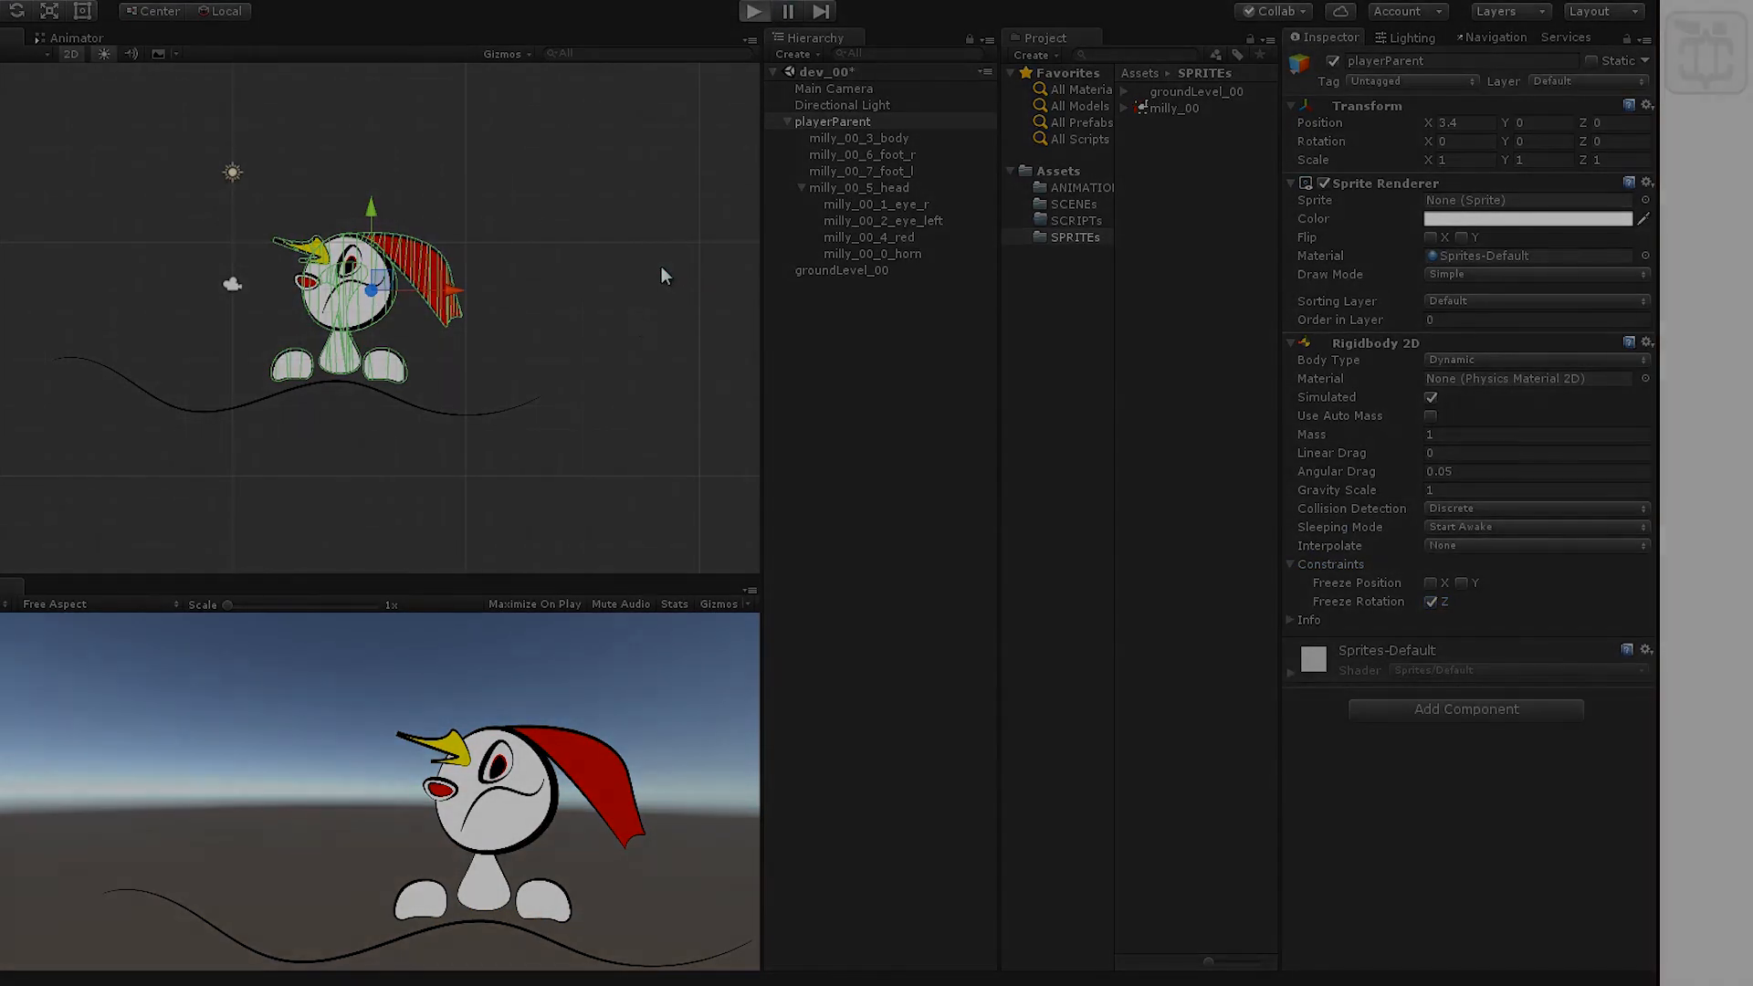